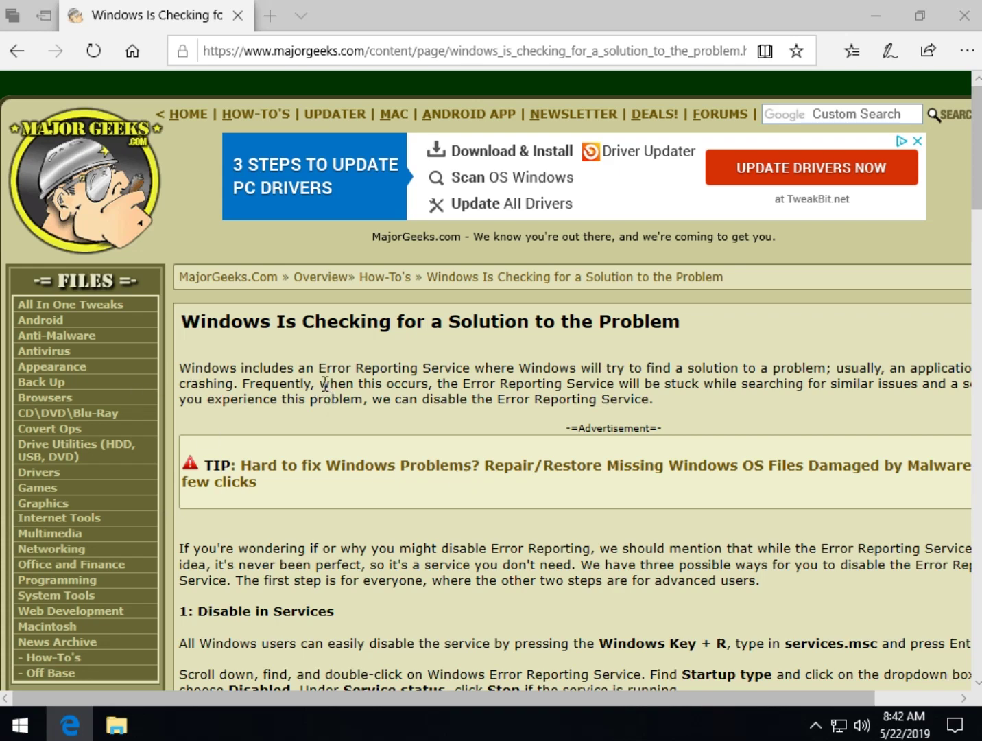
- Scroll the MajorGeeks article down to section 1: Disable in Services and its screenshot
scroll(325, 384, down, 5)
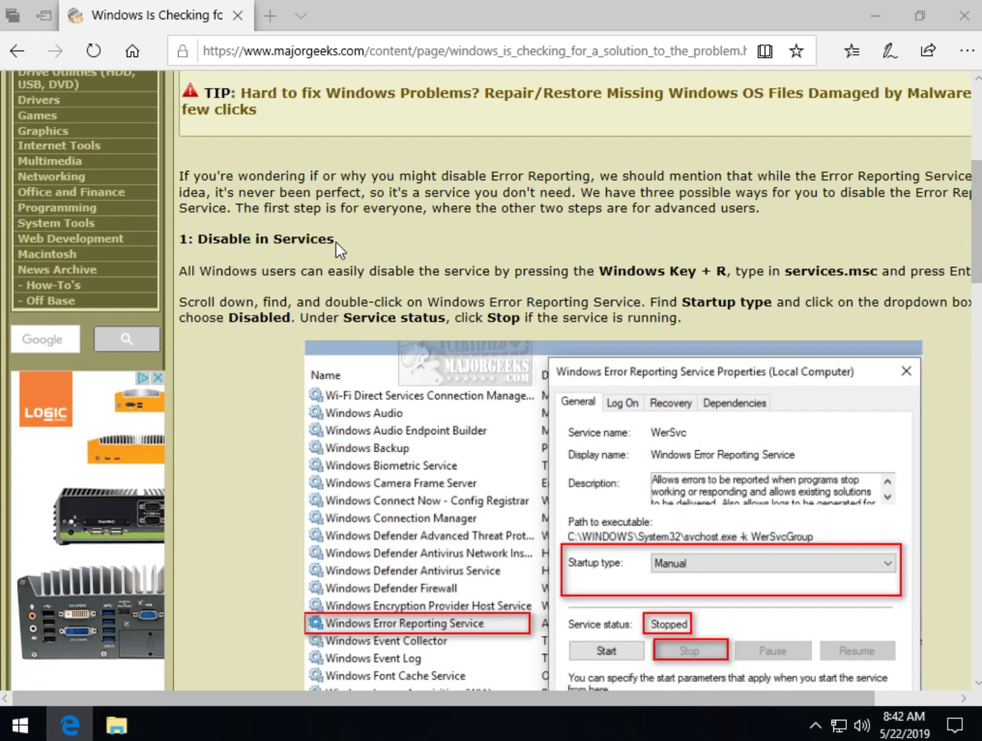
scroll(503, 260, down, 1)
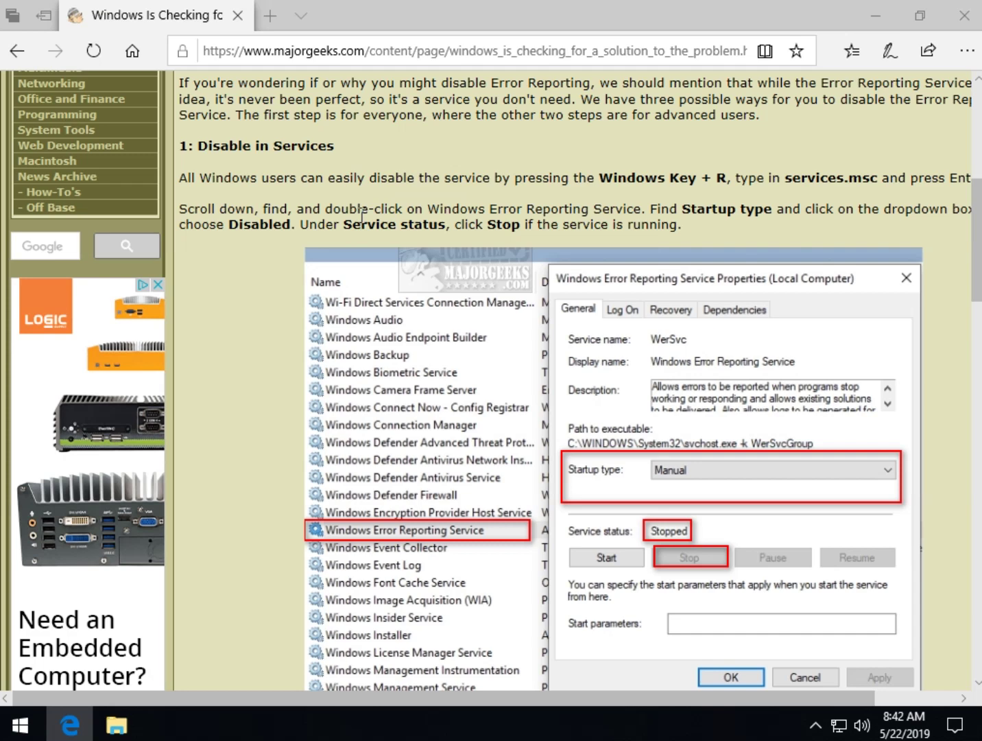
- Launch the Services console by running services.msc
key(super+r)
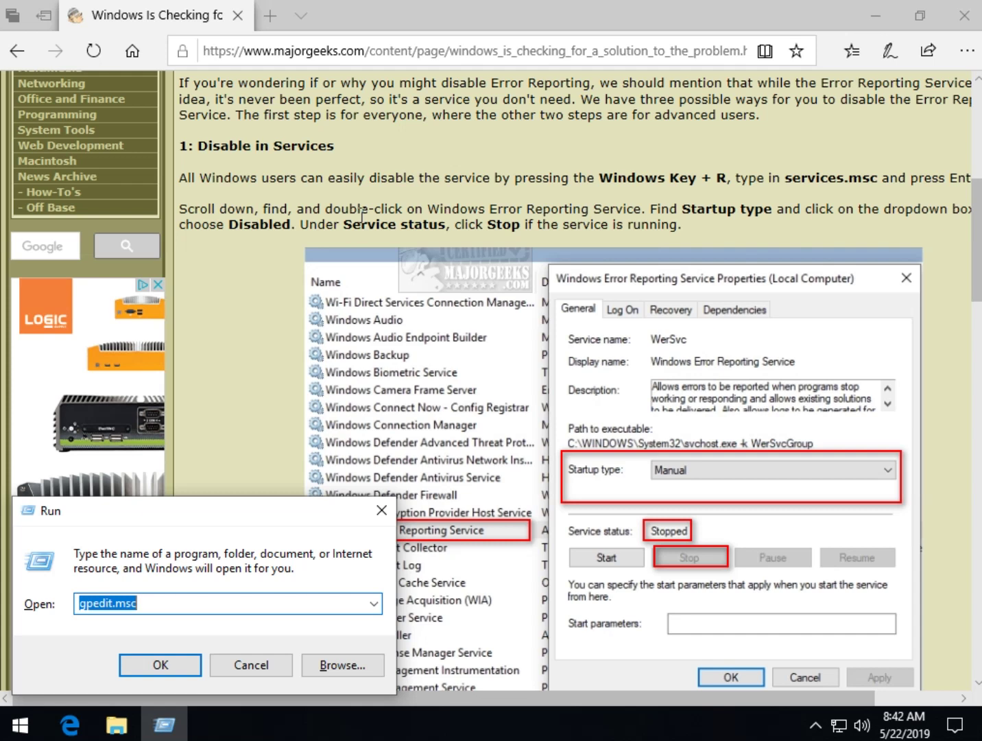
text(services.)
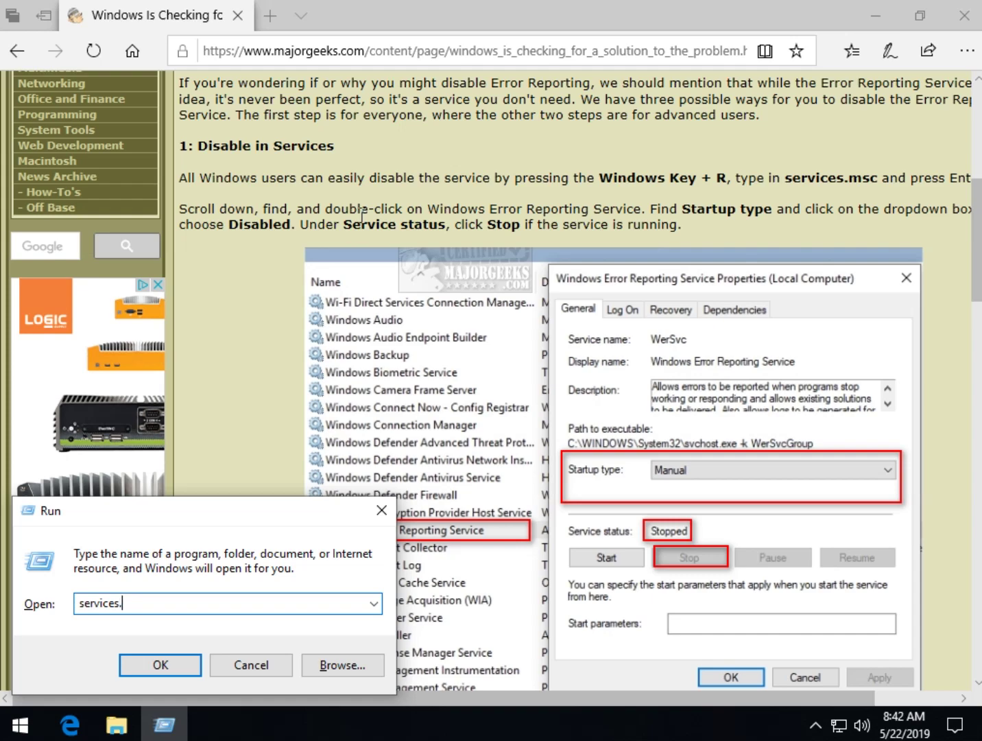
text(msc)
key(Return)
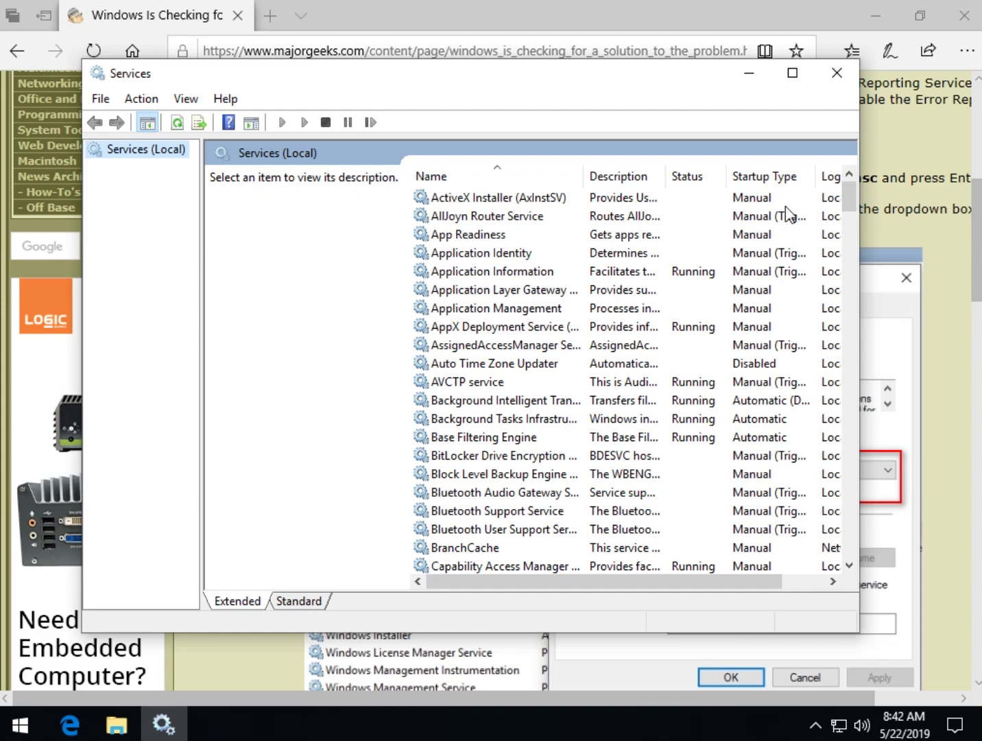
- Select Windows Error Reporting Service in the list and widen the Name column
drag(850, 187, 844, 516)
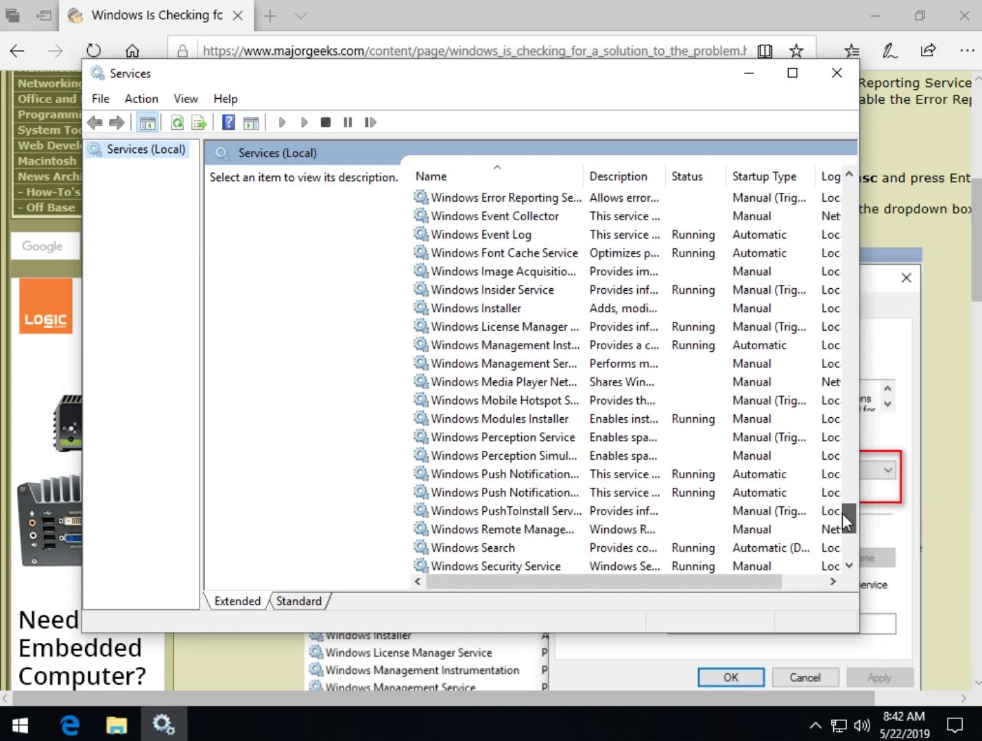
click(962, 220)
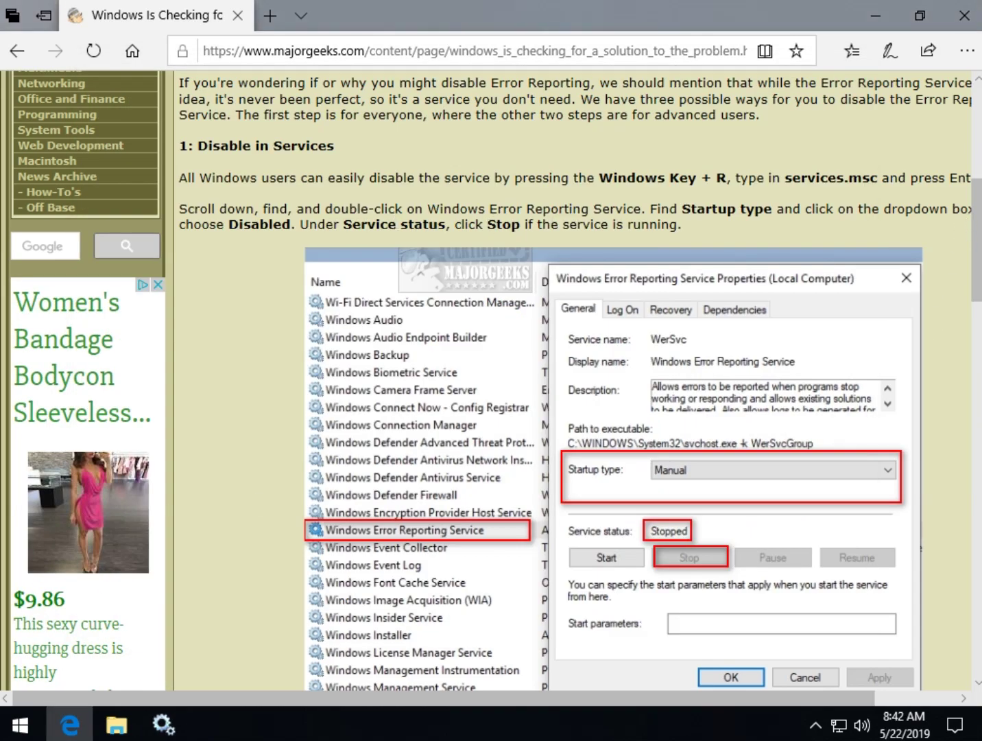
click(166, 726)
click(165, 726)
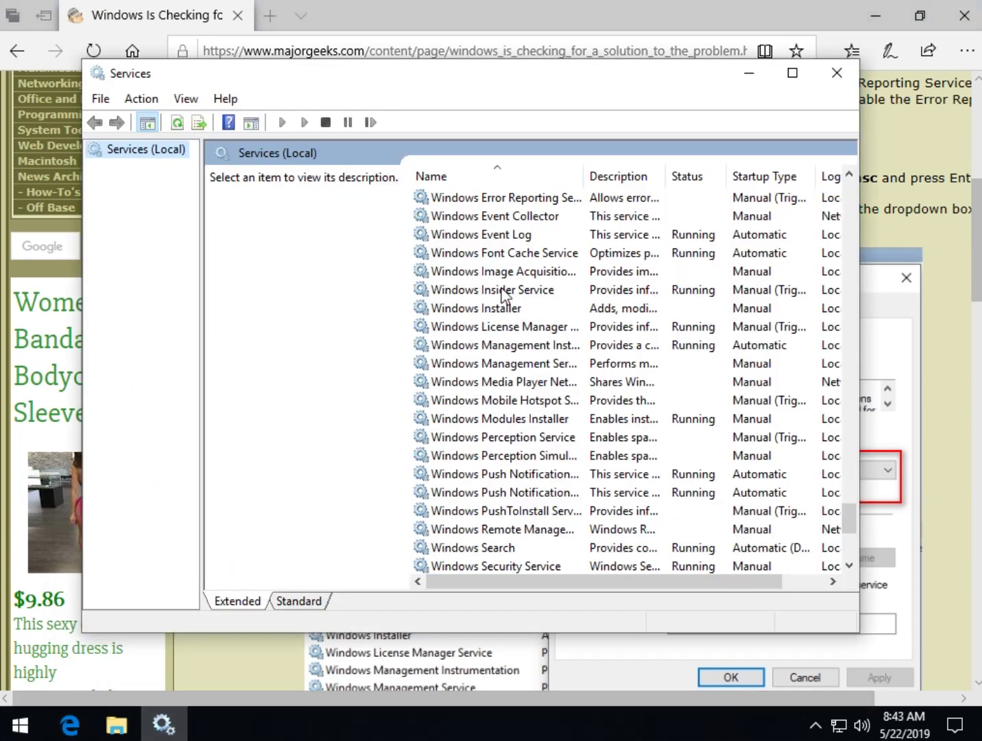
click(542, 199)
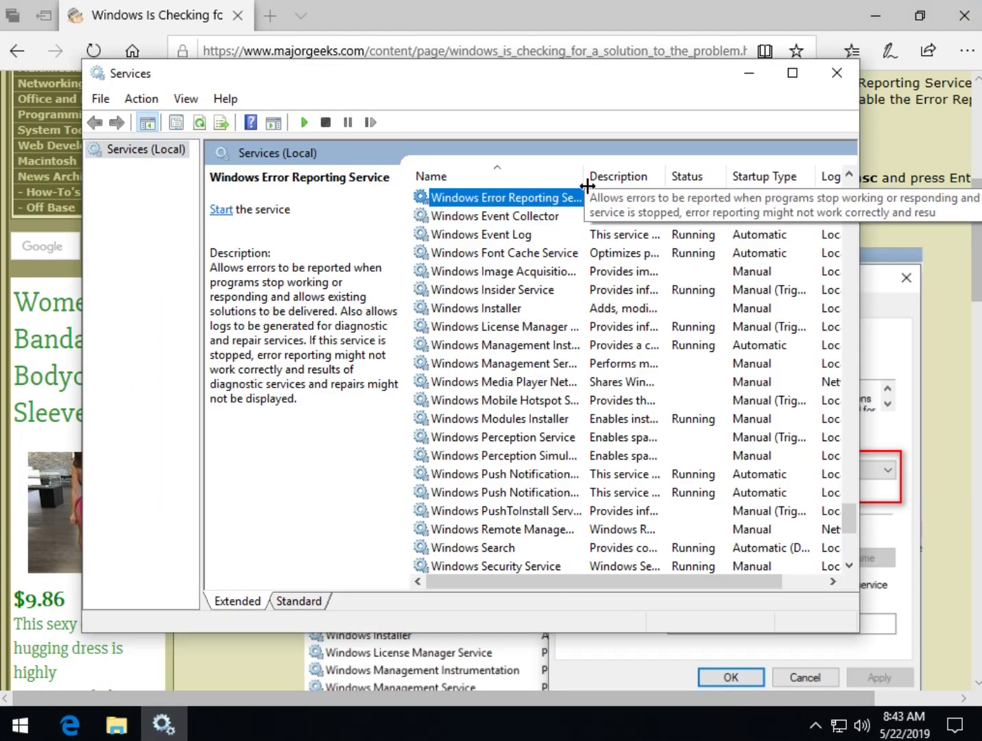
drag(582, 178, 635, 184)
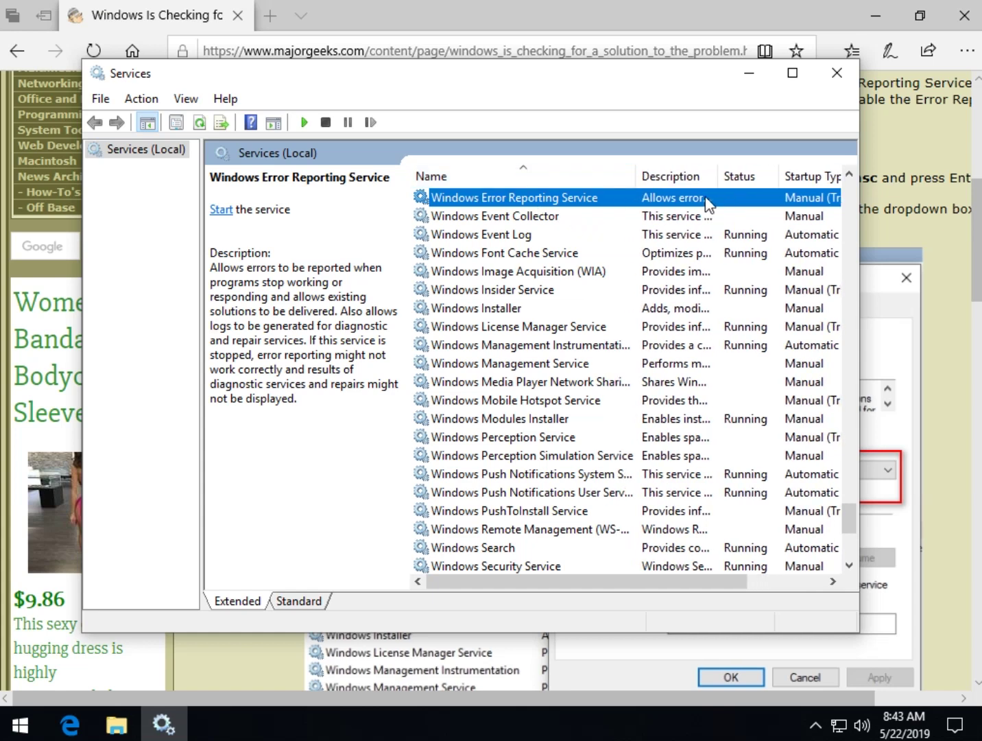
- Set Windows Error Reporting Service's startup type to Disabled, apply it, and close Services
double_click(528, 199)
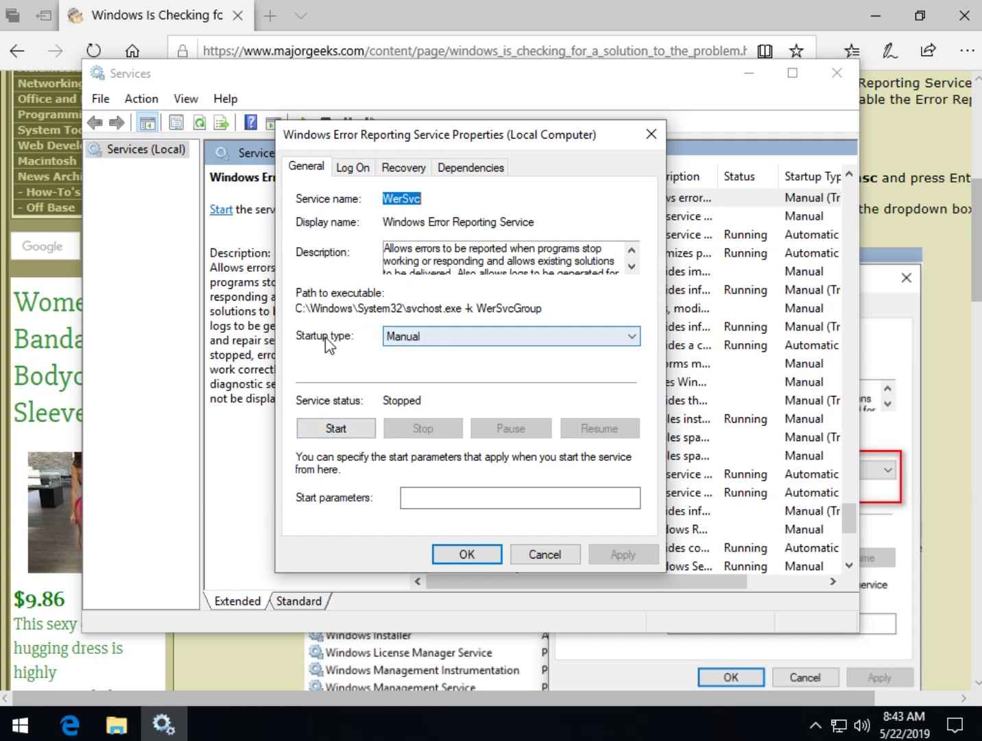
click(466, 340)
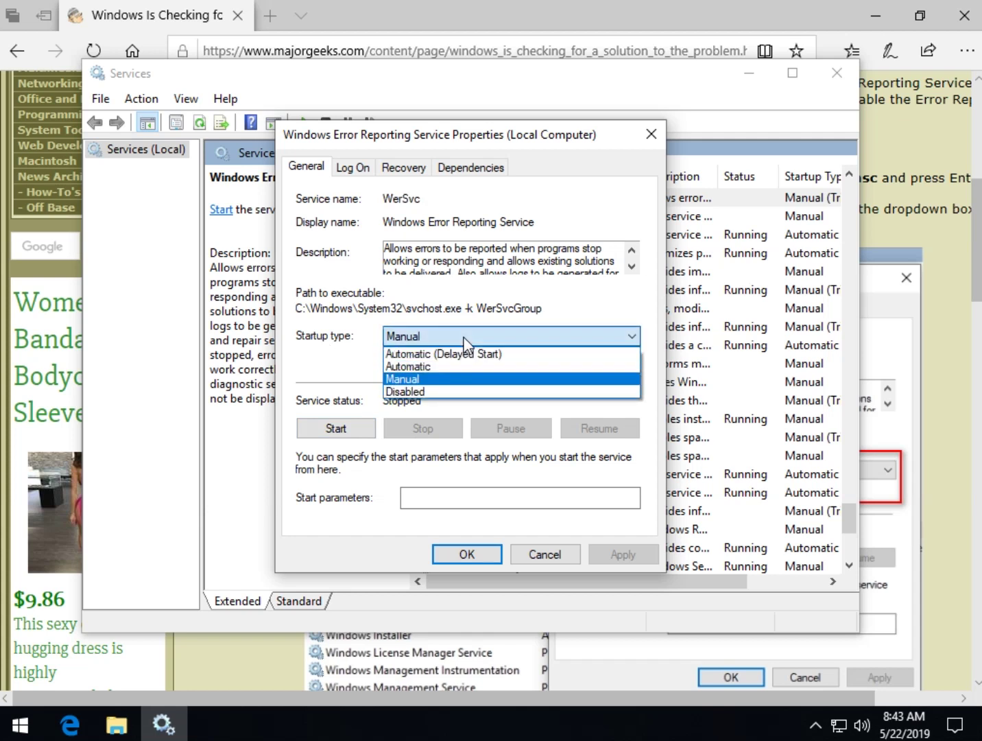
click(440, 393)
click(628, 554)
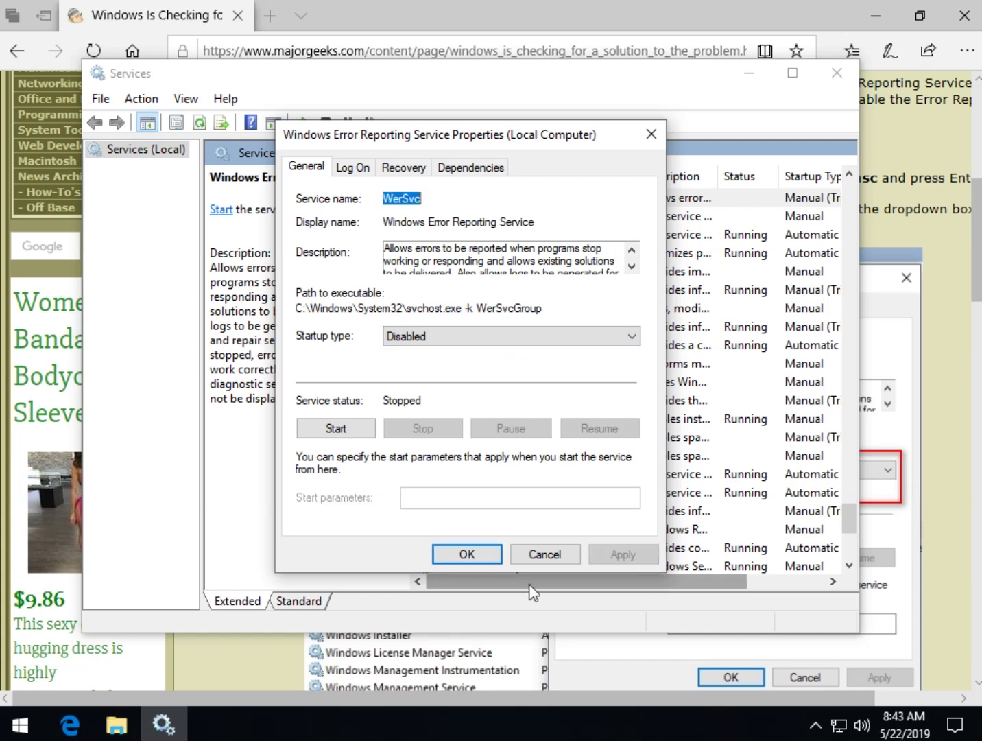
click(467, 554)
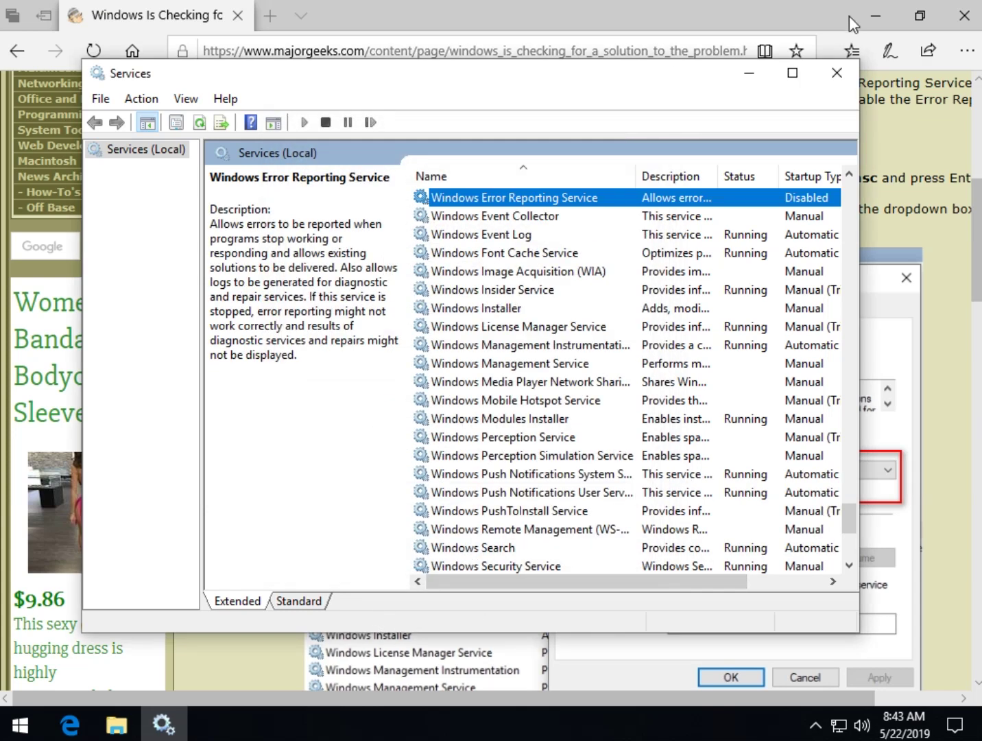
click(835, 75)
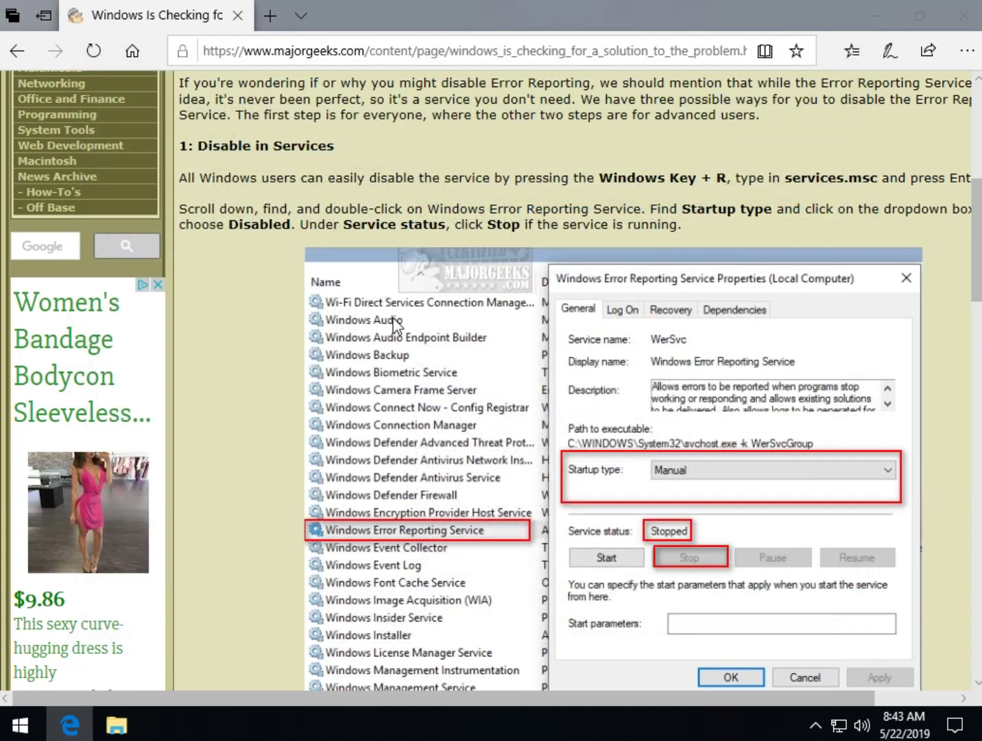
- Scroll past the Services screenshot to section 2: Disable Using Group Policy Editor
scroll(539, 292, down, 2)
scroll(536, 287, up, 4)
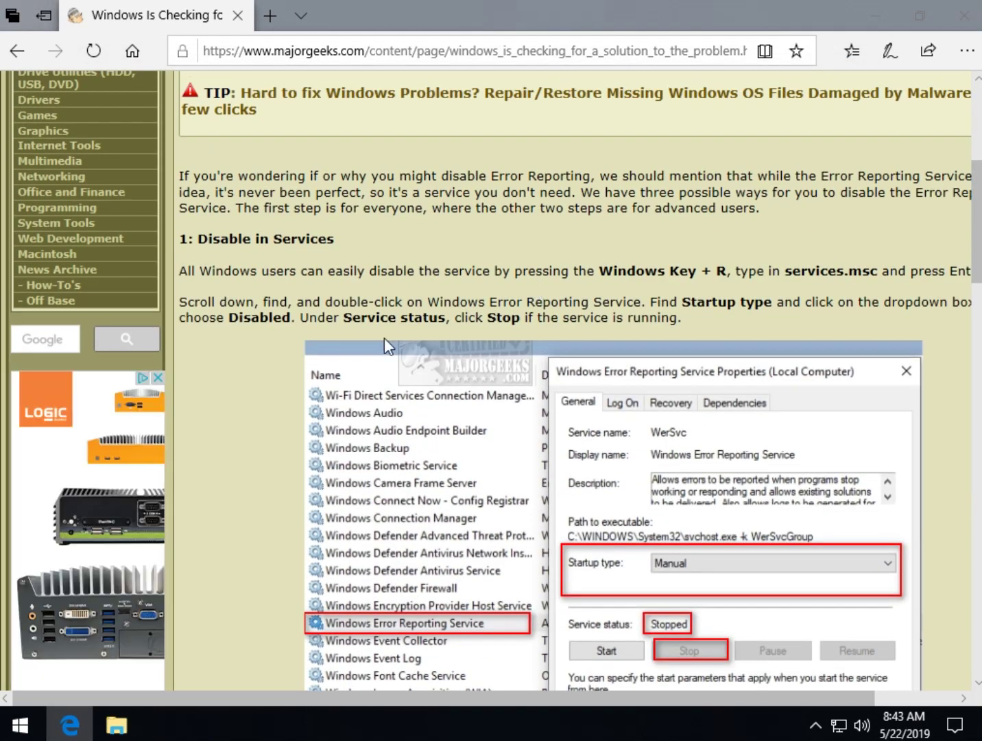
scroll(375, 330, down, 8)
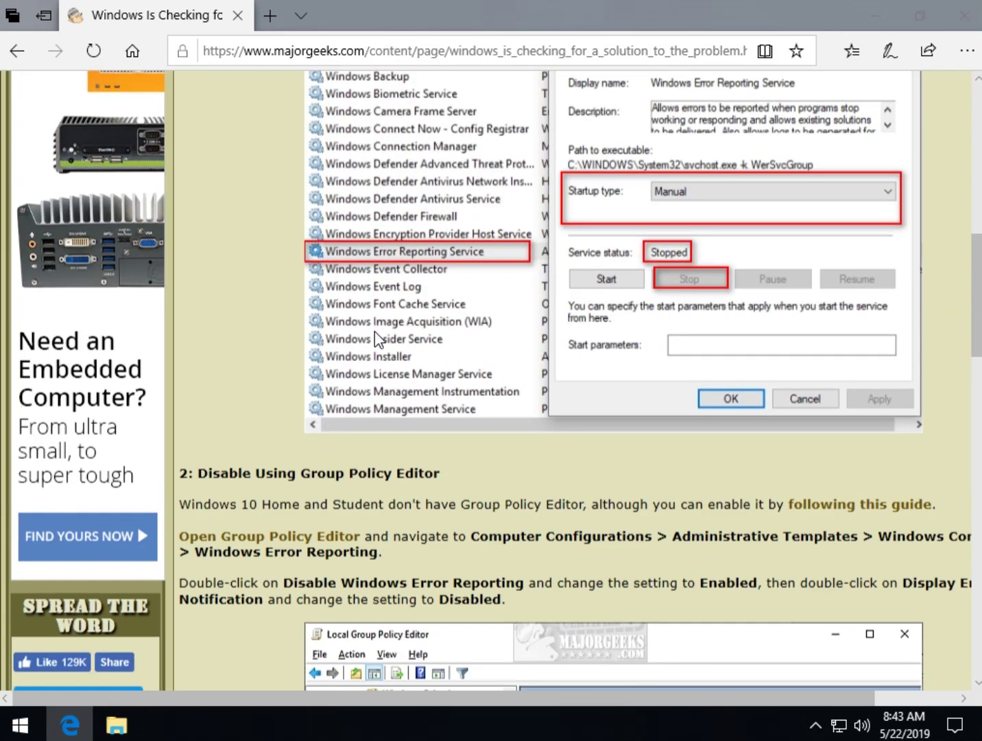
scroll(231, 368, down, 4)
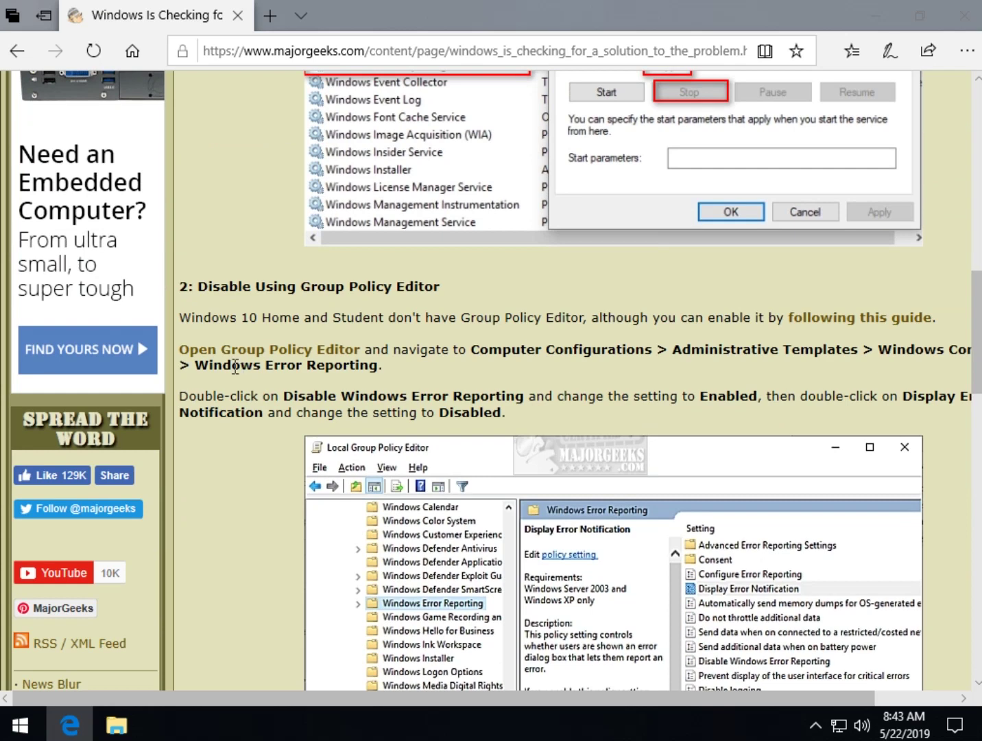
scroll(428, 296, down, 2)
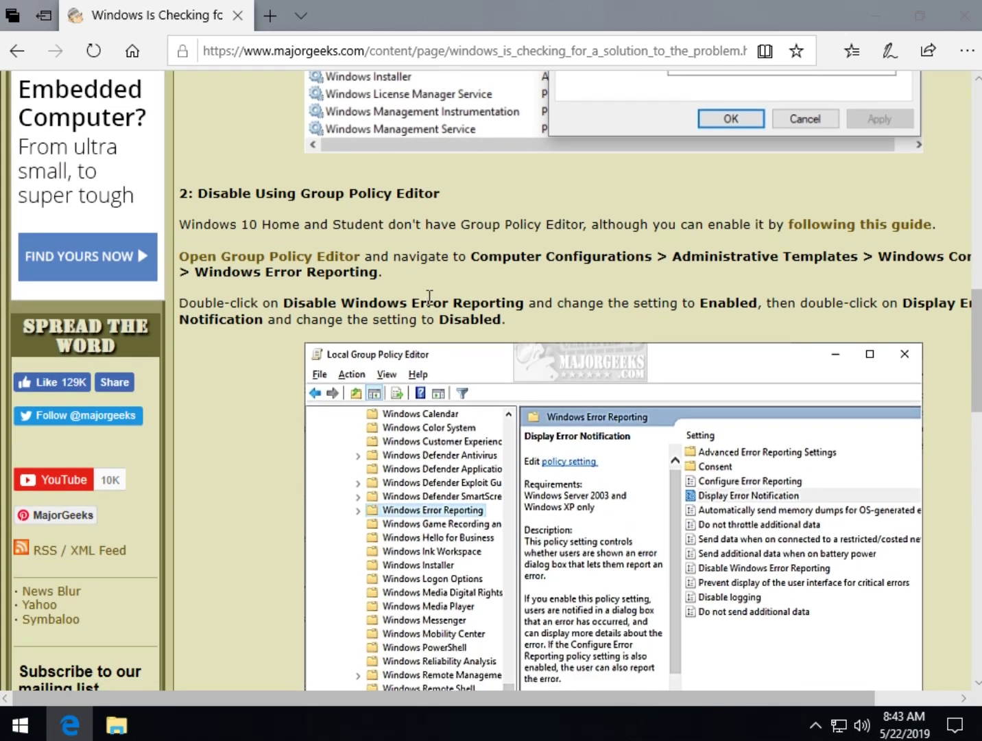
scroll(444, 275, down, 2)
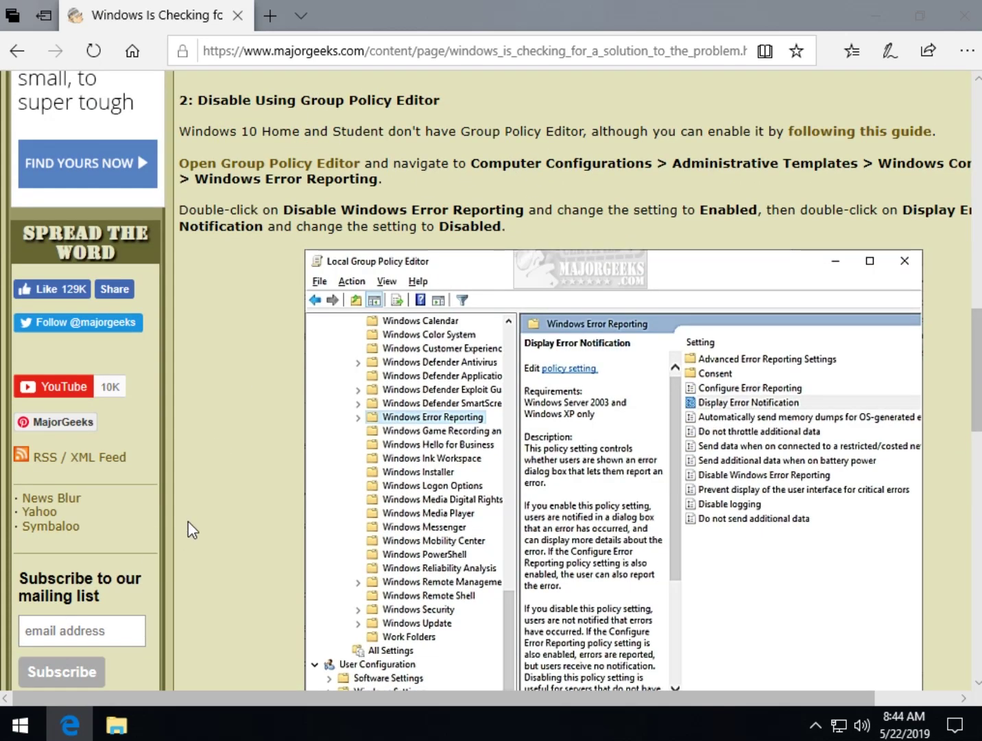
- Launch the Local Group Policy Editor by running gpedit.msc
key(super+r)
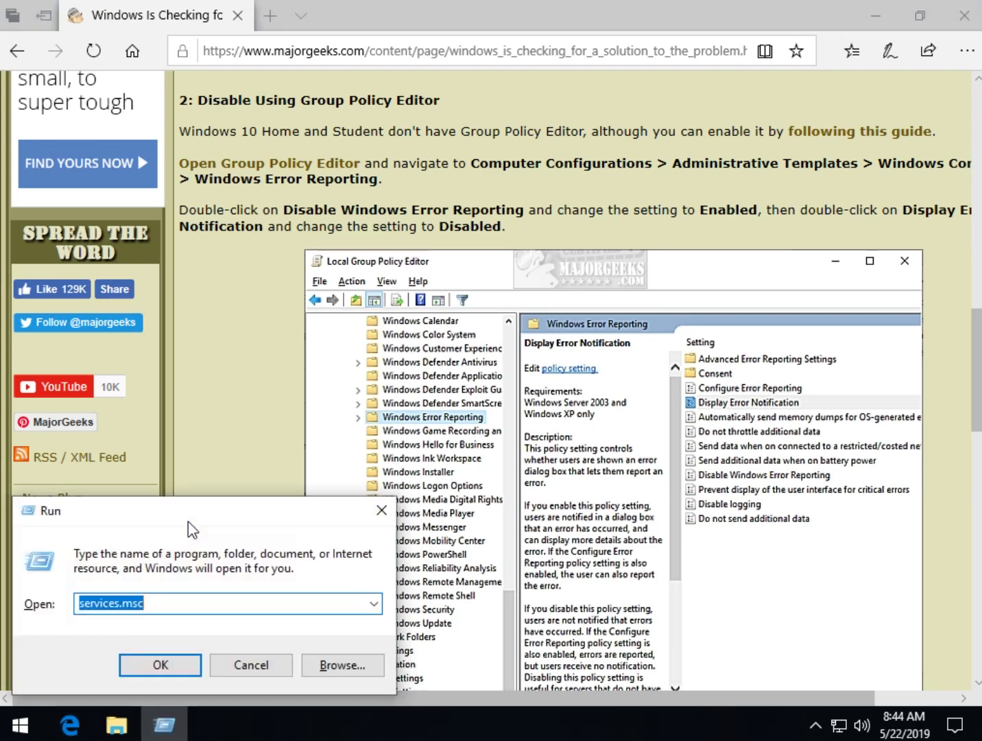
text(gpedit)
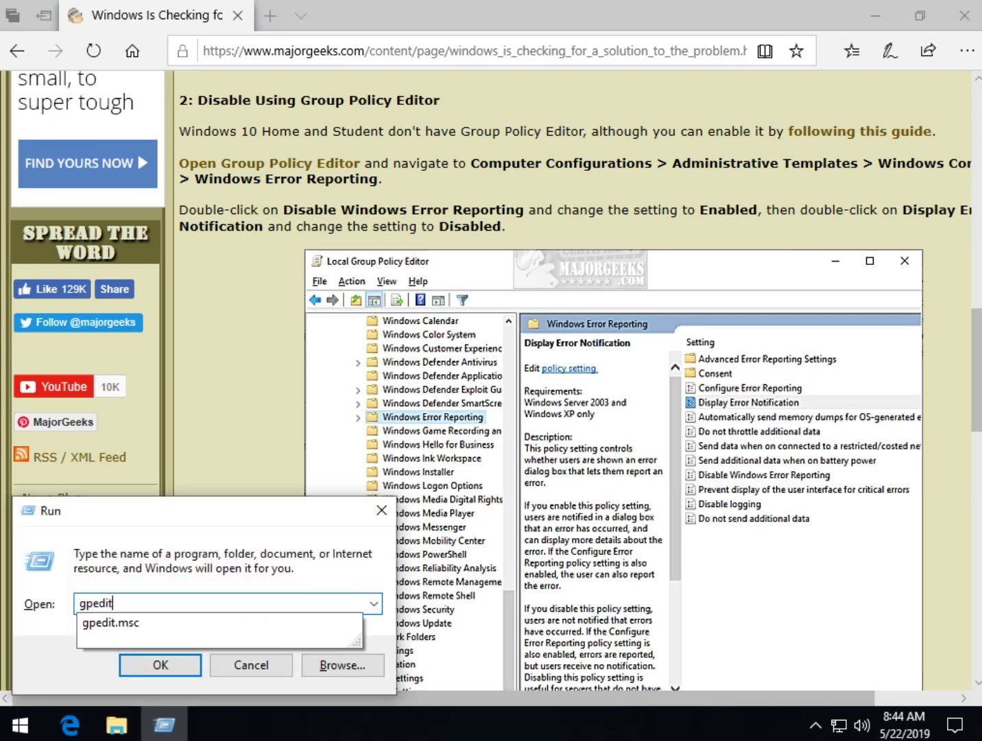
text(.msc)
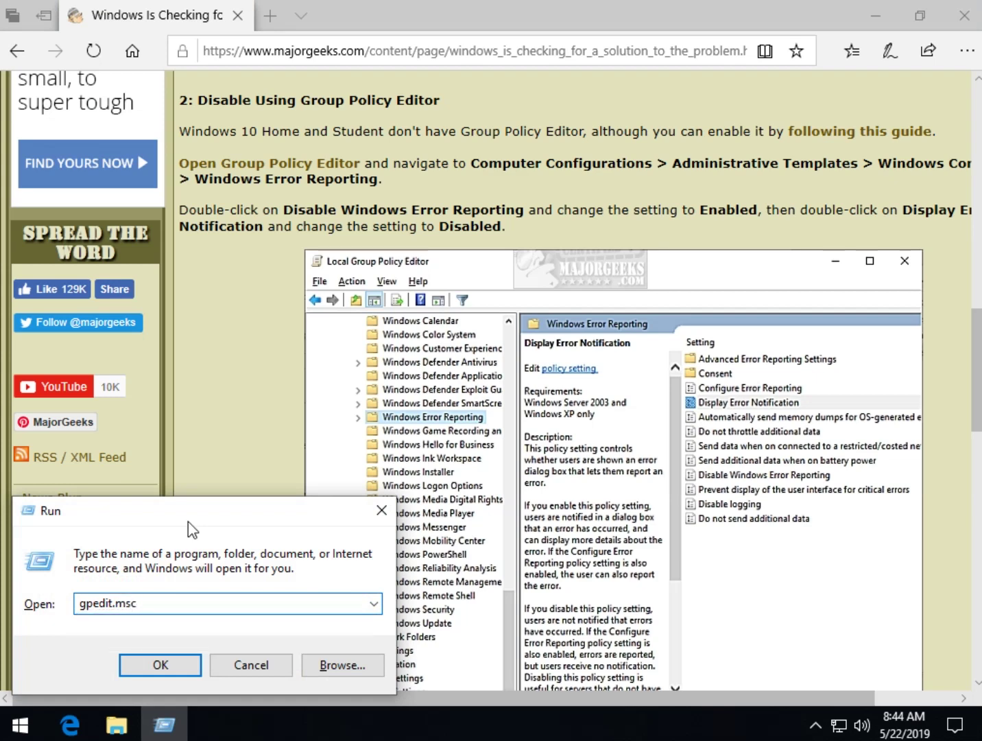
key(Return)
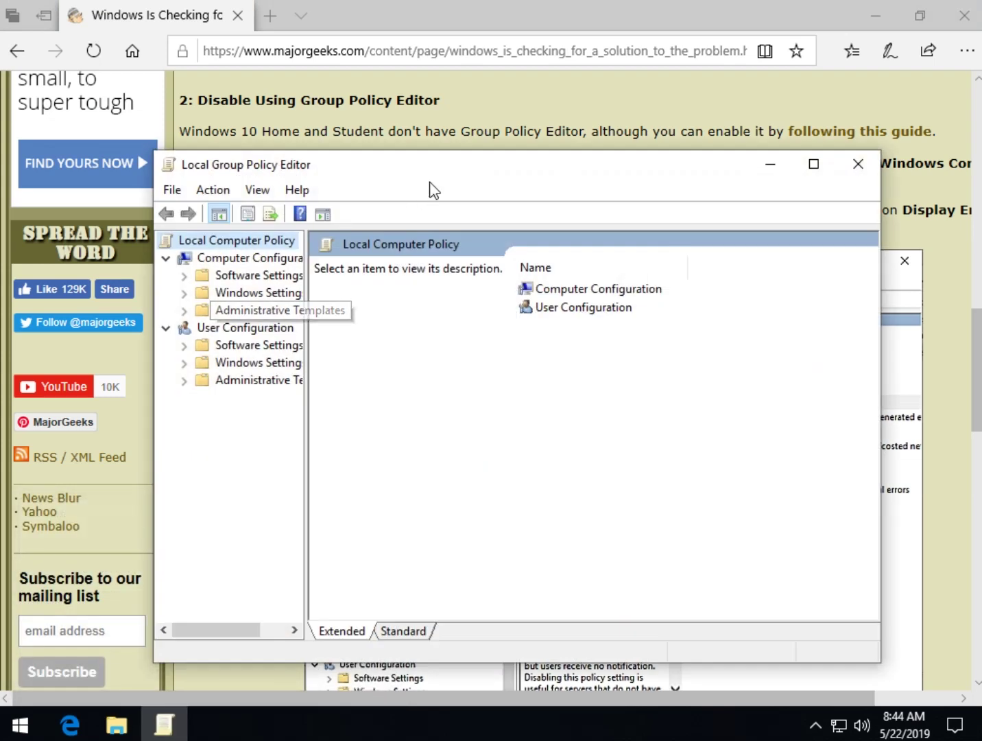
drag(431, 180, 455, 265)
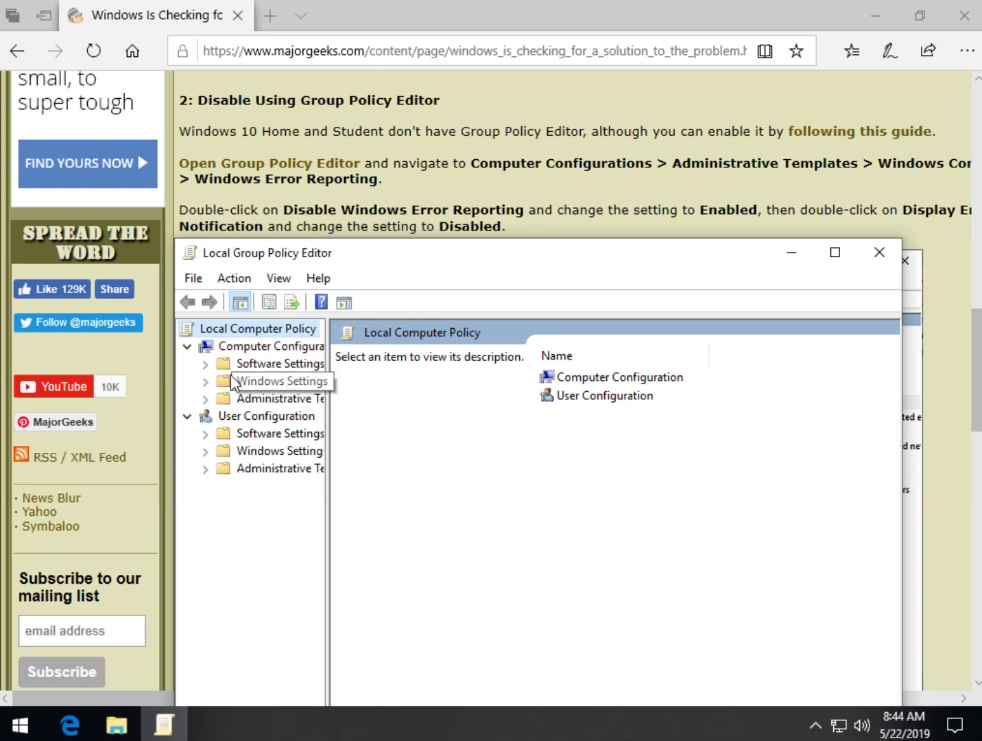
- Navigate Administrative Templates > Windows Components to the Windows Error Reporting policies
click(205, 398)
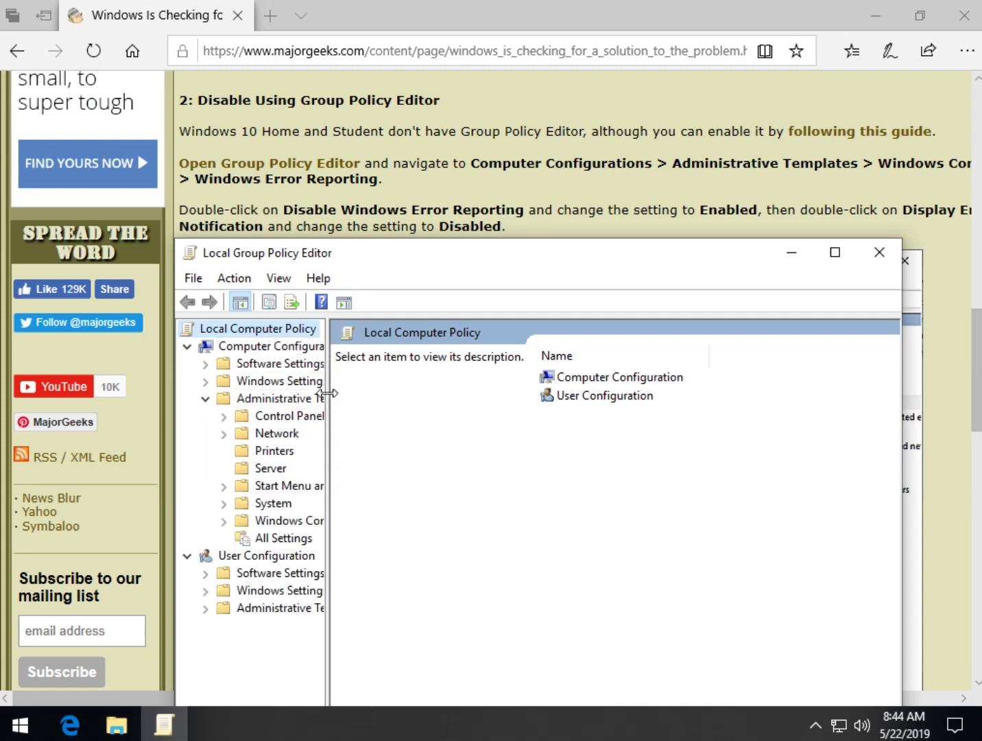
drag(329, 391, 415, 392)
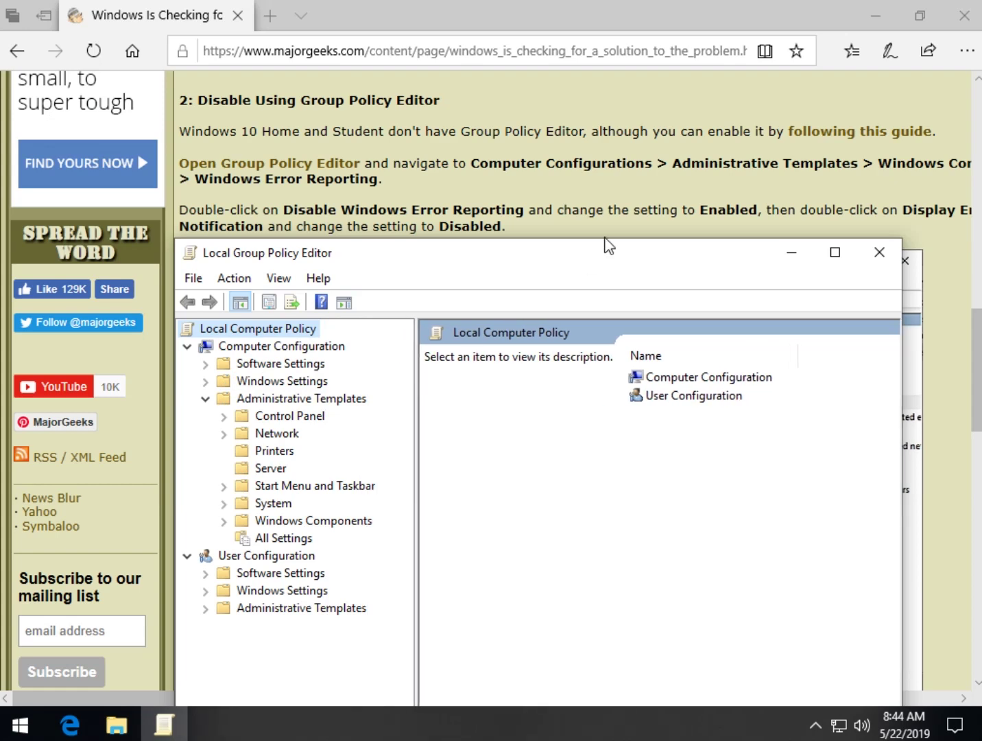
click(223, 520)
scroll(259, 514, down, 18)
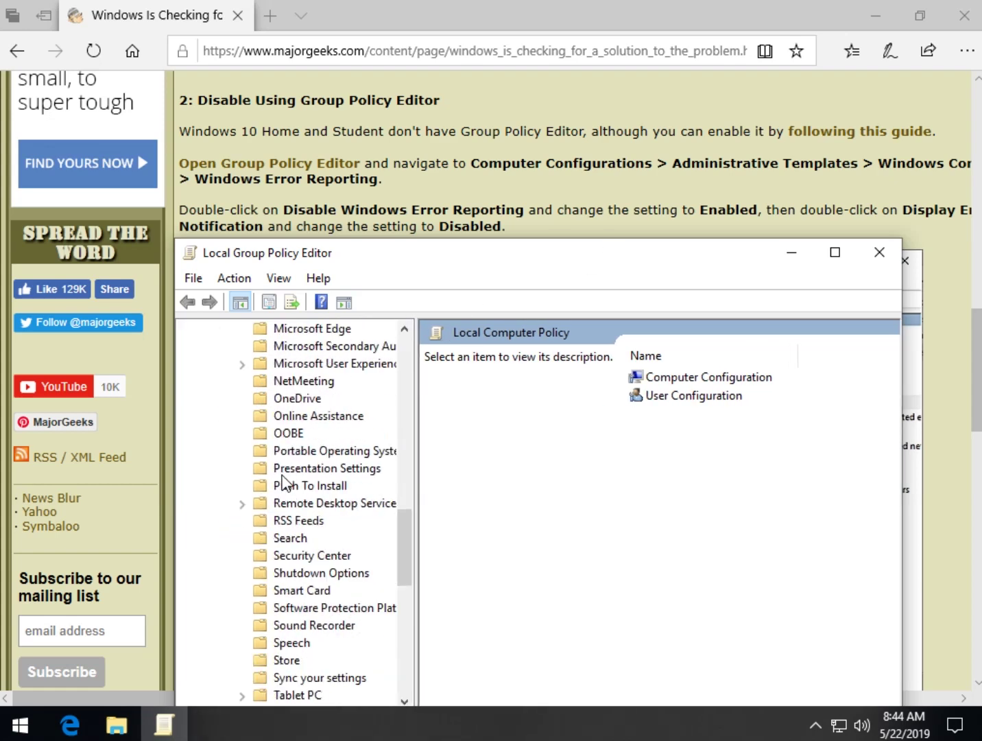
scroll(282, 481, down, 3)
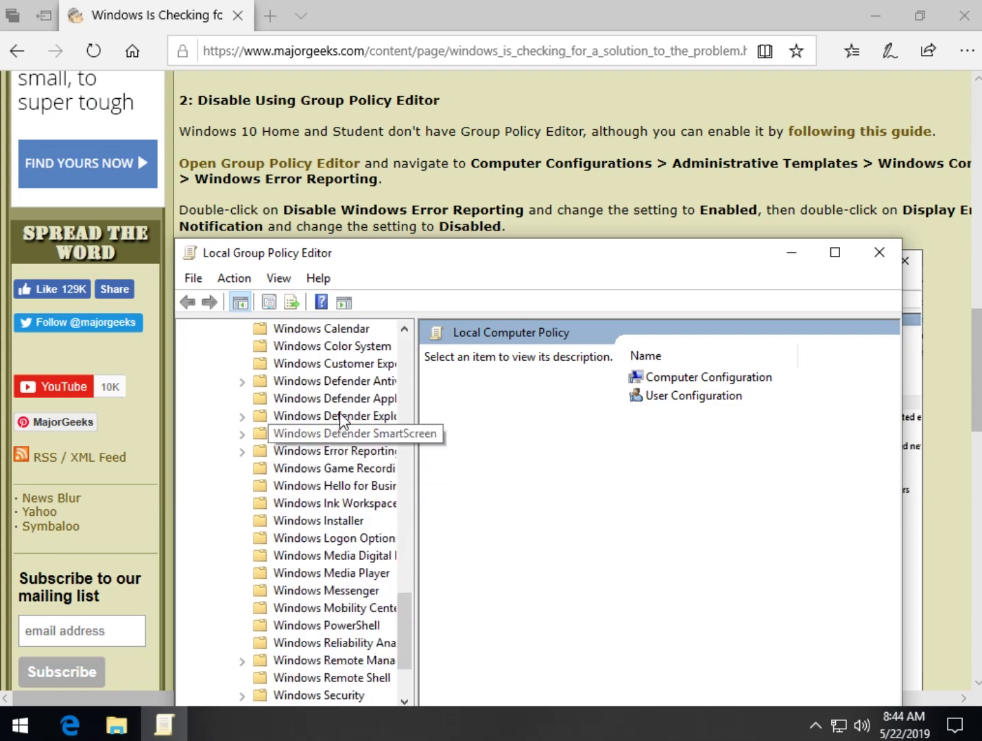
click(331, 451)
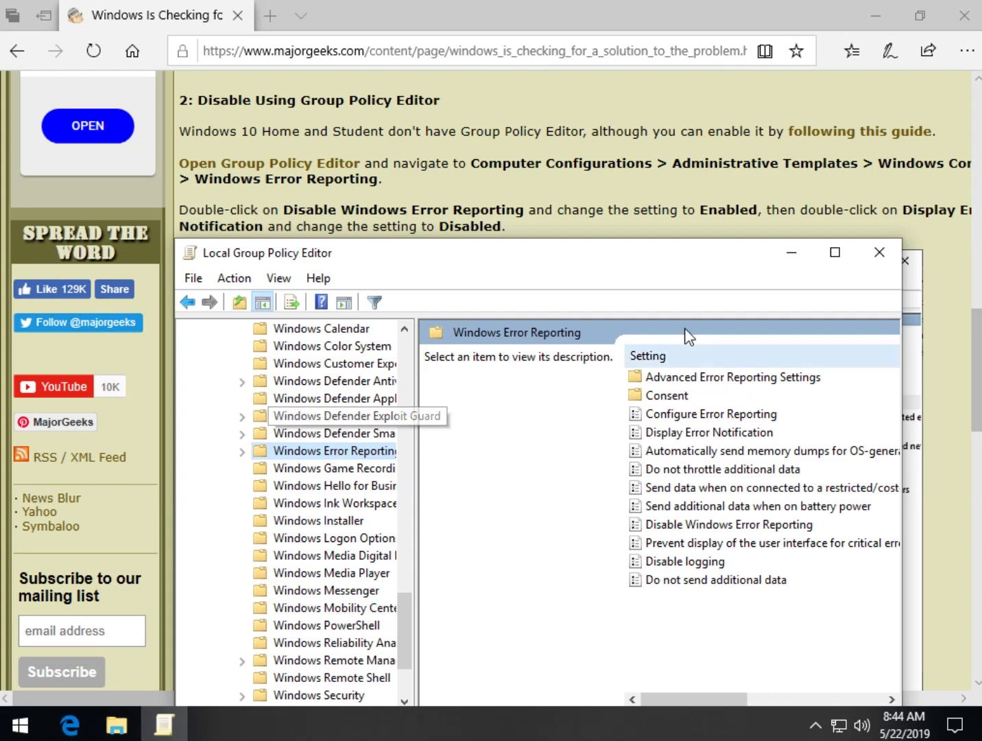
- Open the Disable Windows Error Reporting policy, review it, and close it still Not Configured
mouse_move(660, 250)
mouse_down()
mouse_move(650, 348)
mouse_move(651, 244)
mouse_up()
scroll(670, 206, down, 3)
scroll(669, 154, down, 7)
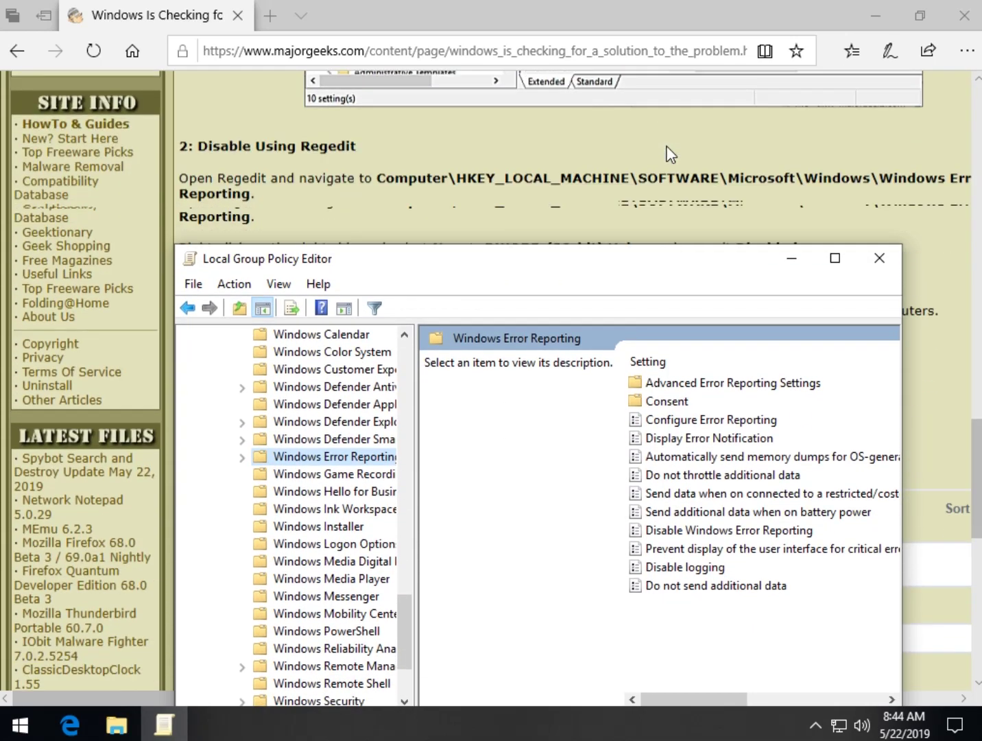
scroll(379, 188, up, 6)
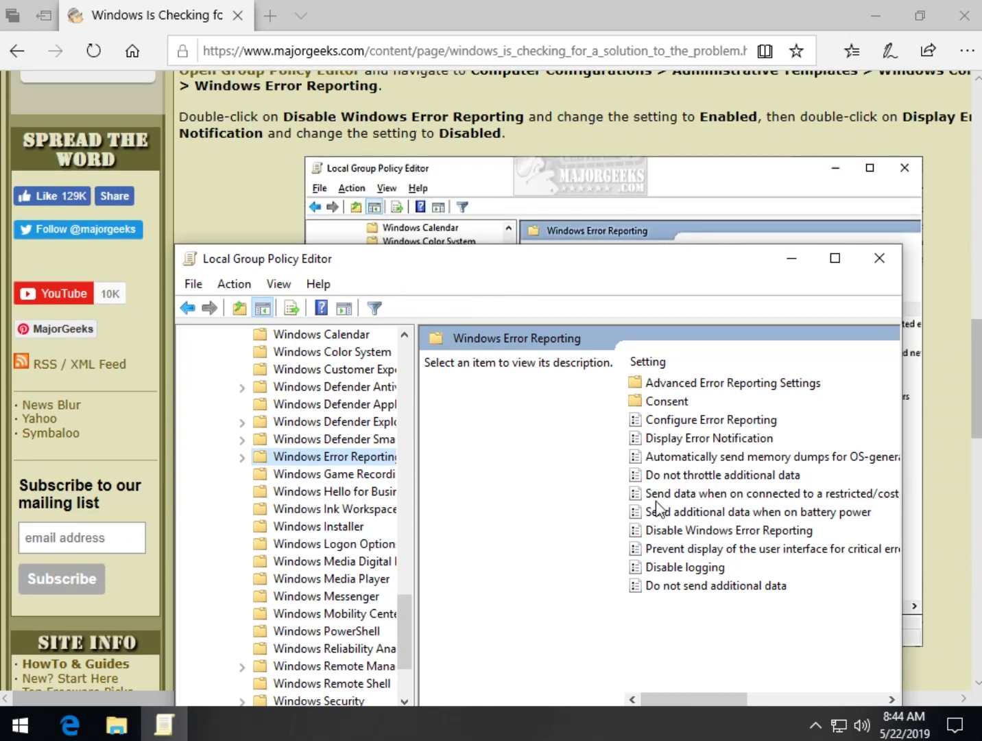
click(679, 534)
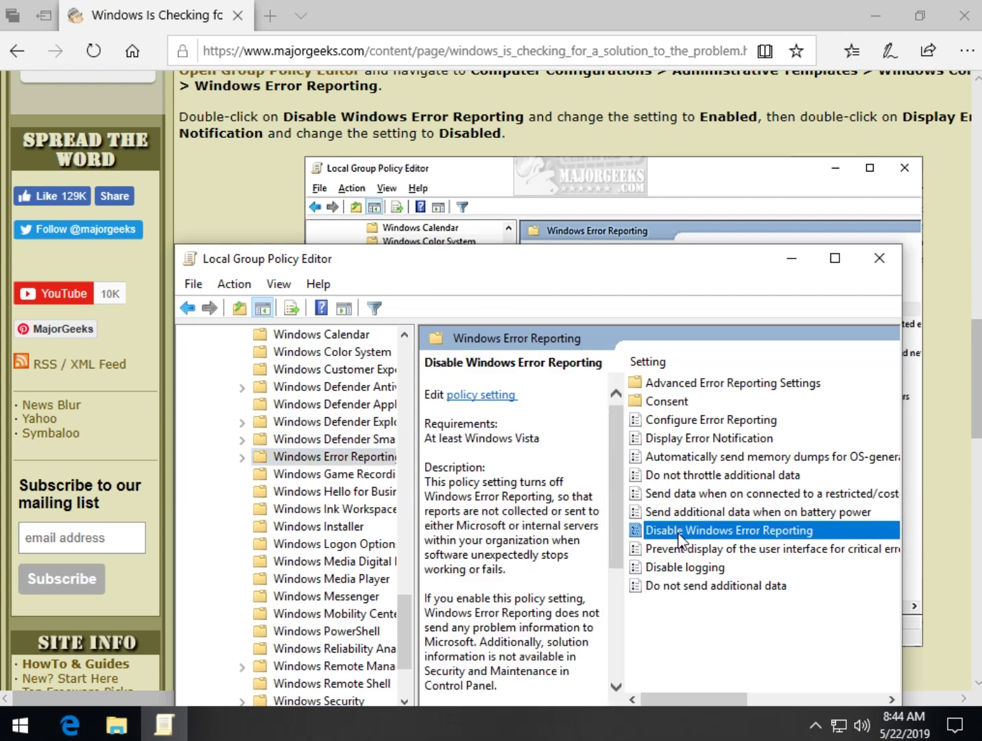
double_click(679, 535)
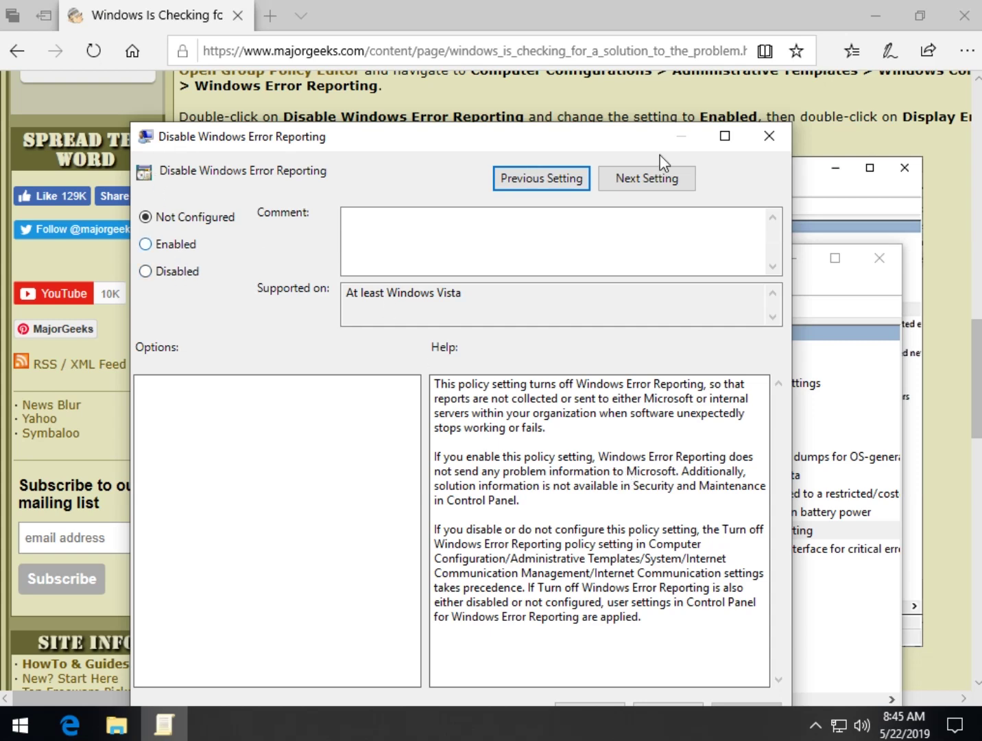
click(768, 135)
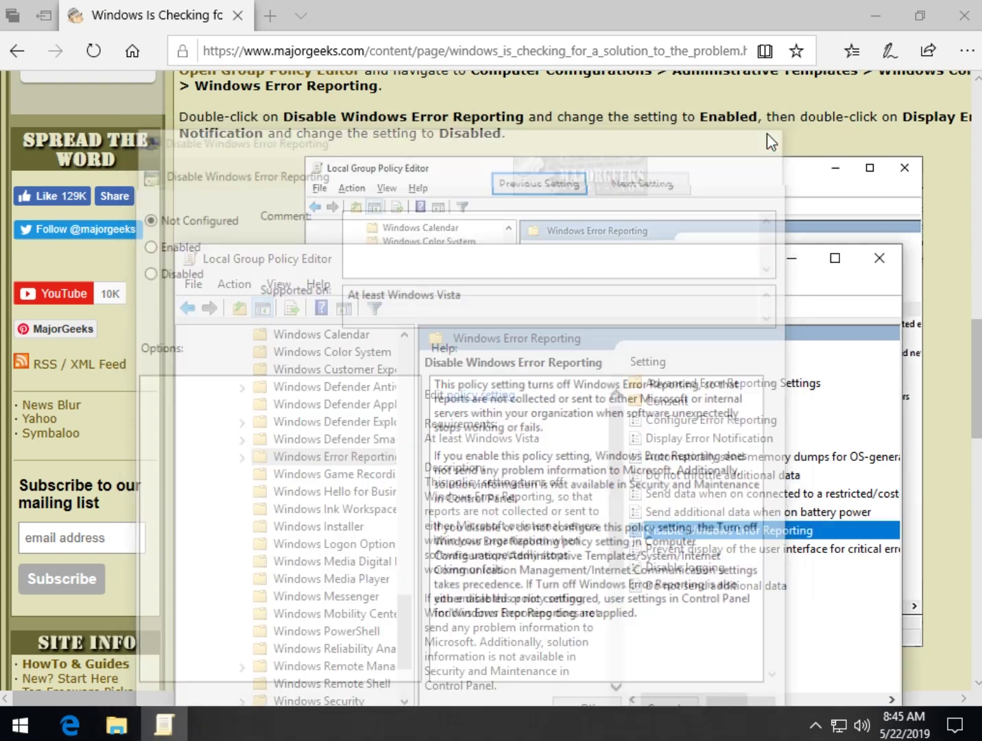
- Open and close Display Error Notification twice without changes, then switch back to the browser
double_click(709, 448)
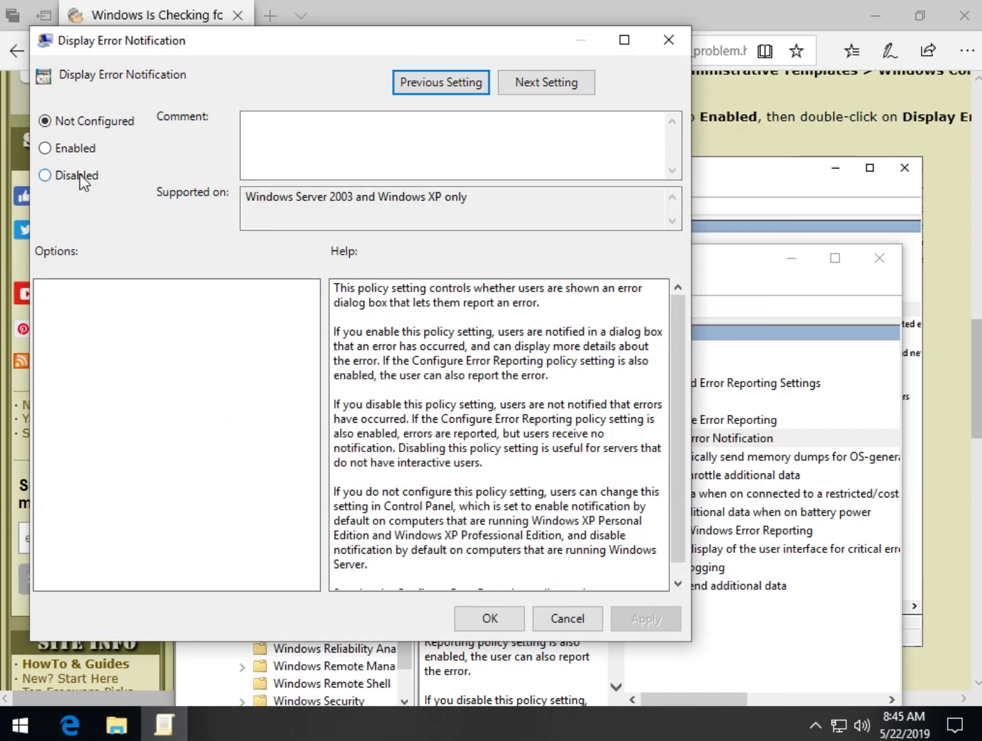
click(568, 618)
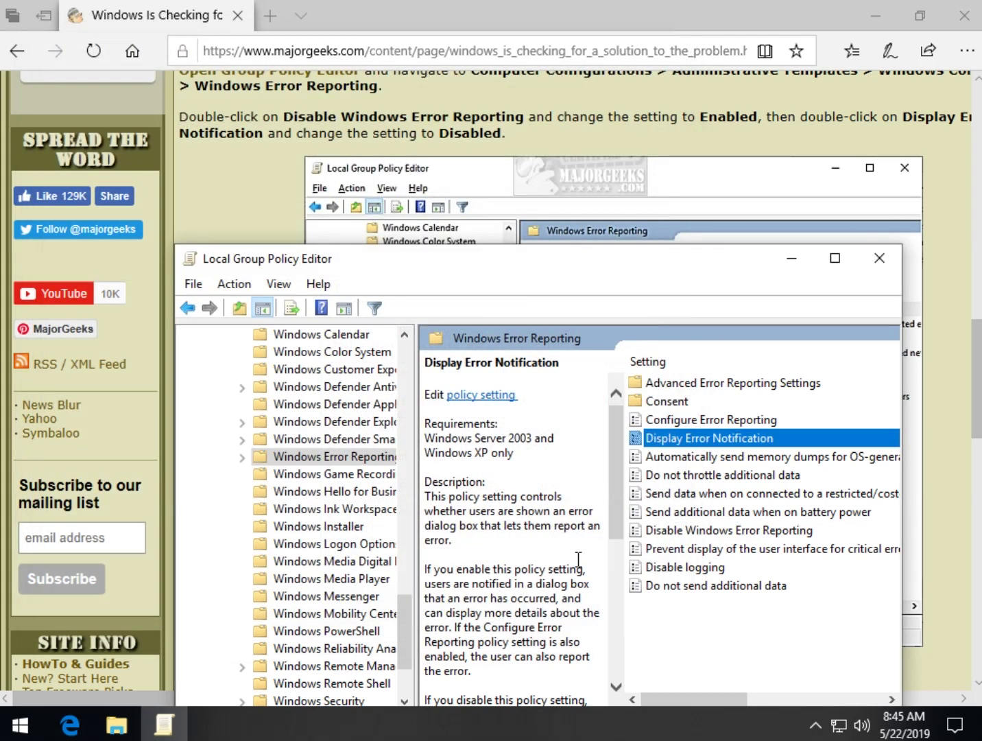
drag(546, 266, 572, 120)
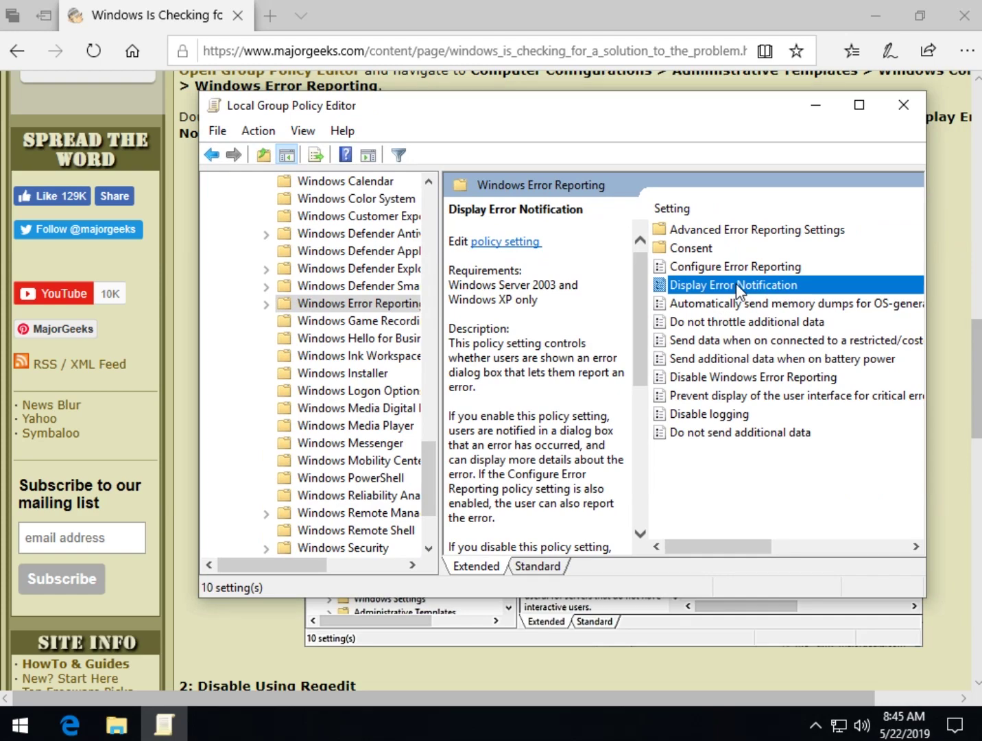
double_click(736, 283)
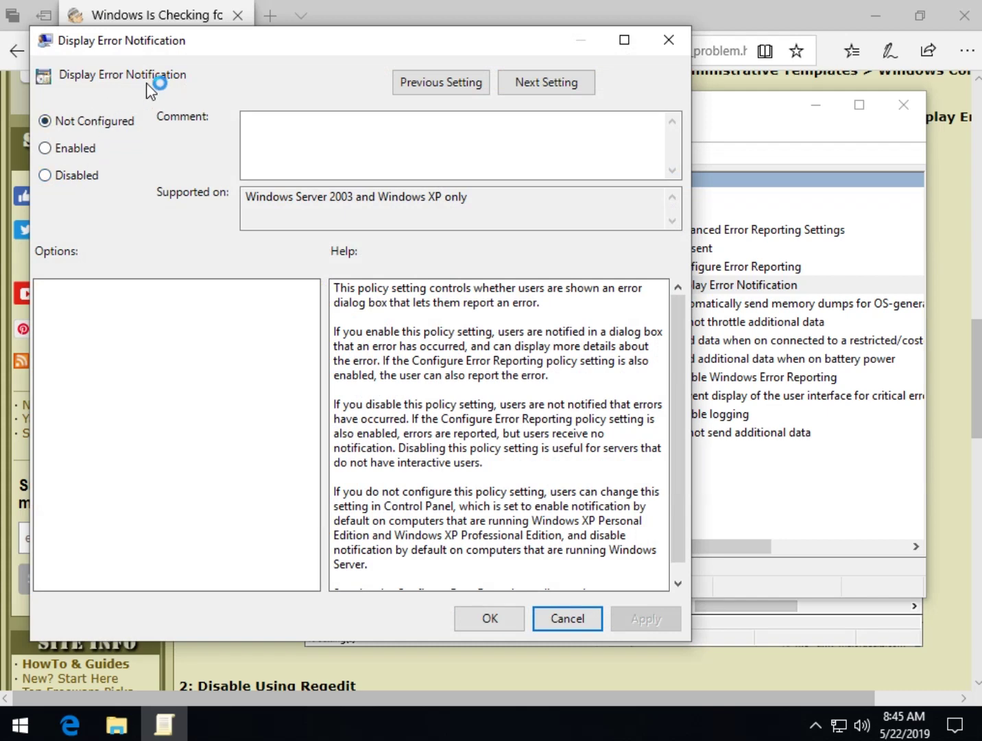
click(670, 39)
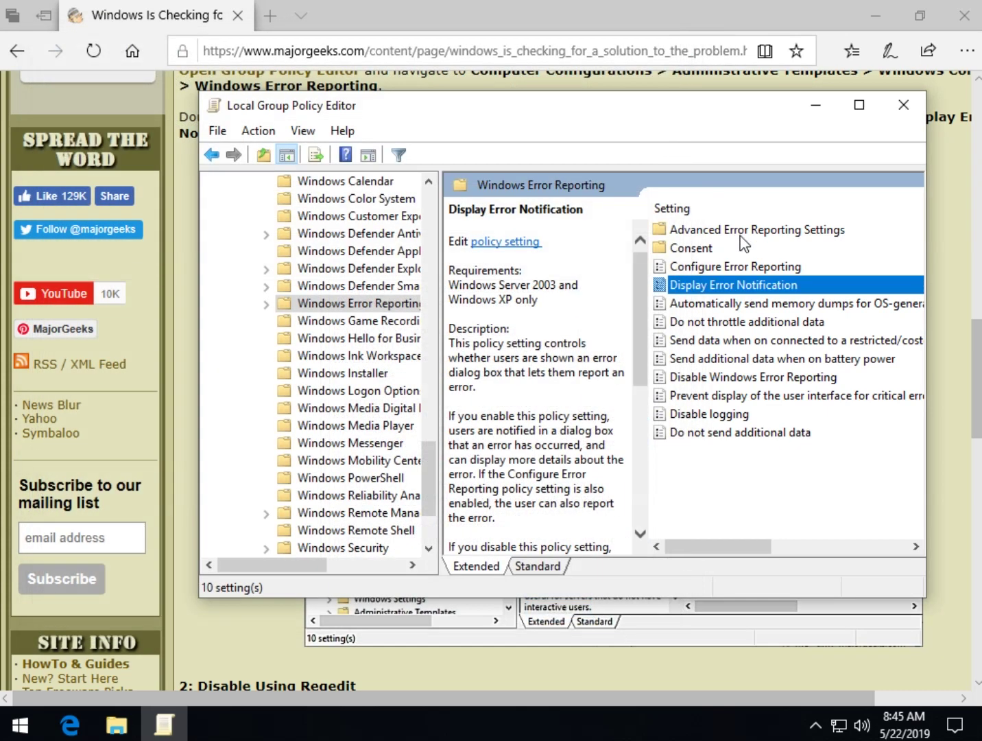
click(968, 237)
scroll(849, 310, up, 3)
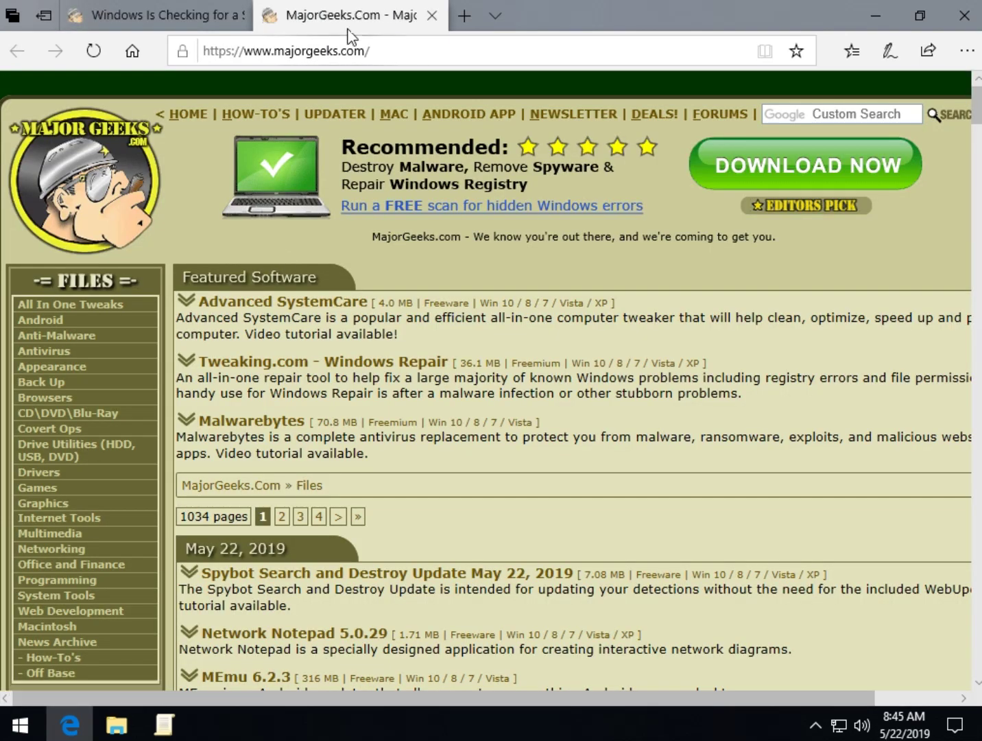
- Close the MajorGeeks.com homepage tab and scroll the article to 'Disable Using Regedit'
click(199, 16)
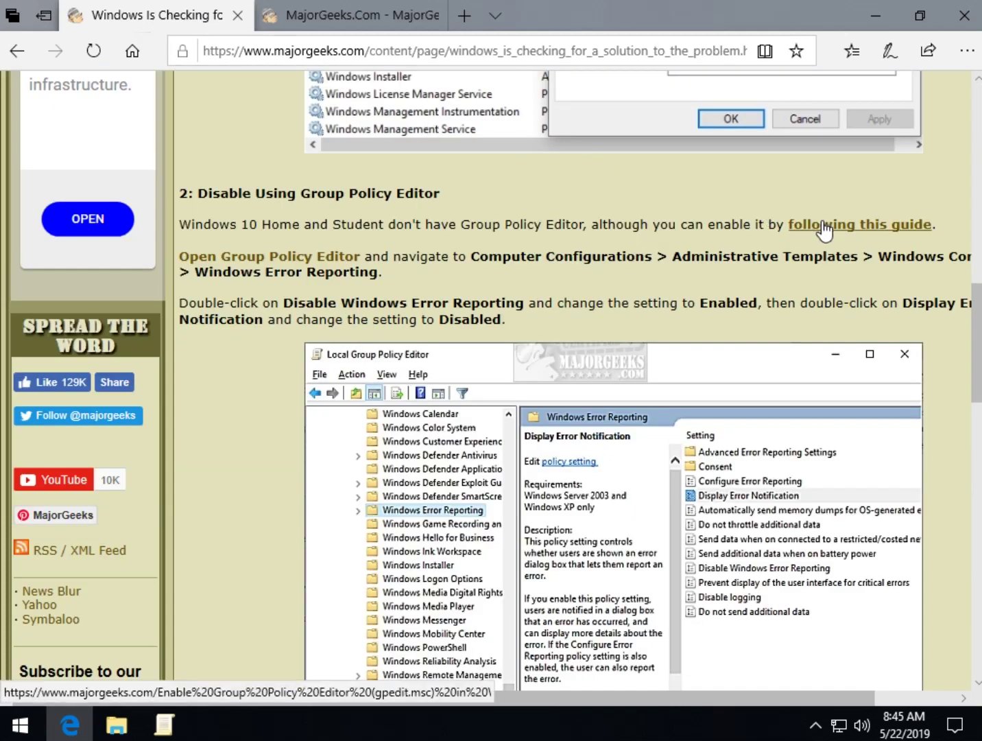
click(288, 13)
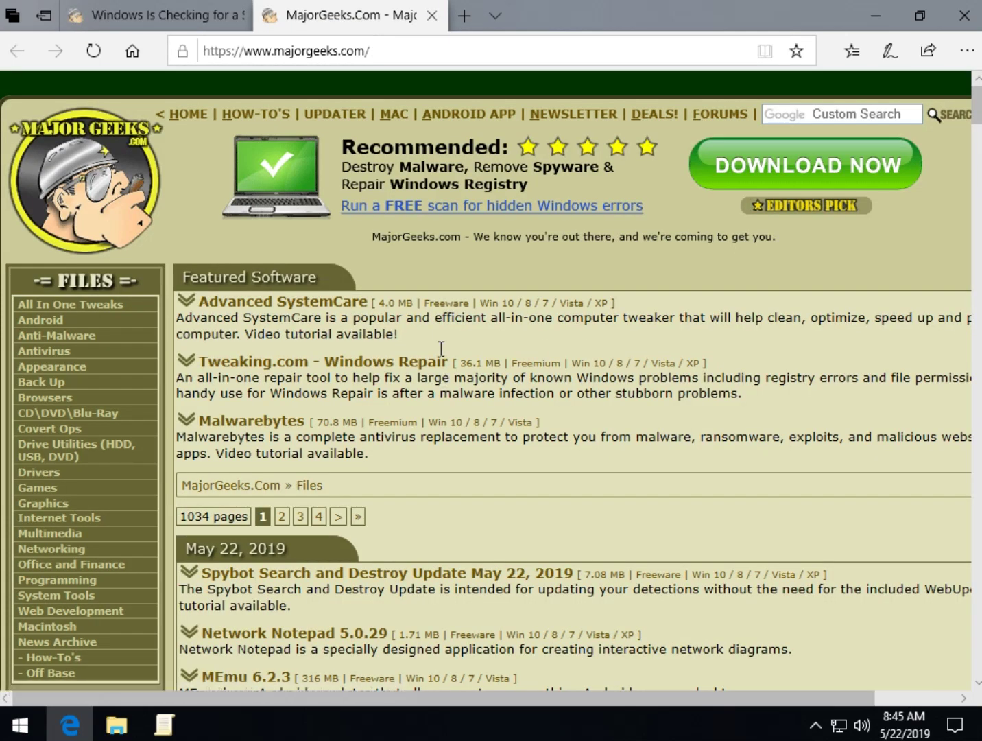
scroll(395, 219, down, 6)
scroll(395, 219, up, 6)
click(432, 15)
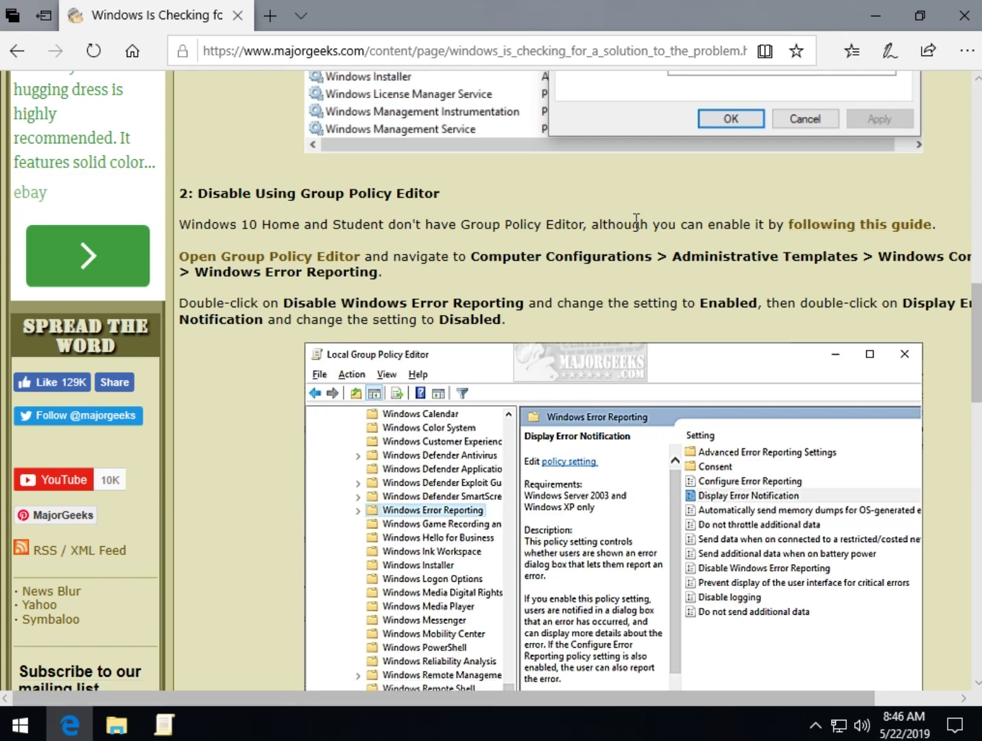
scroll(636, 221, down, 8)
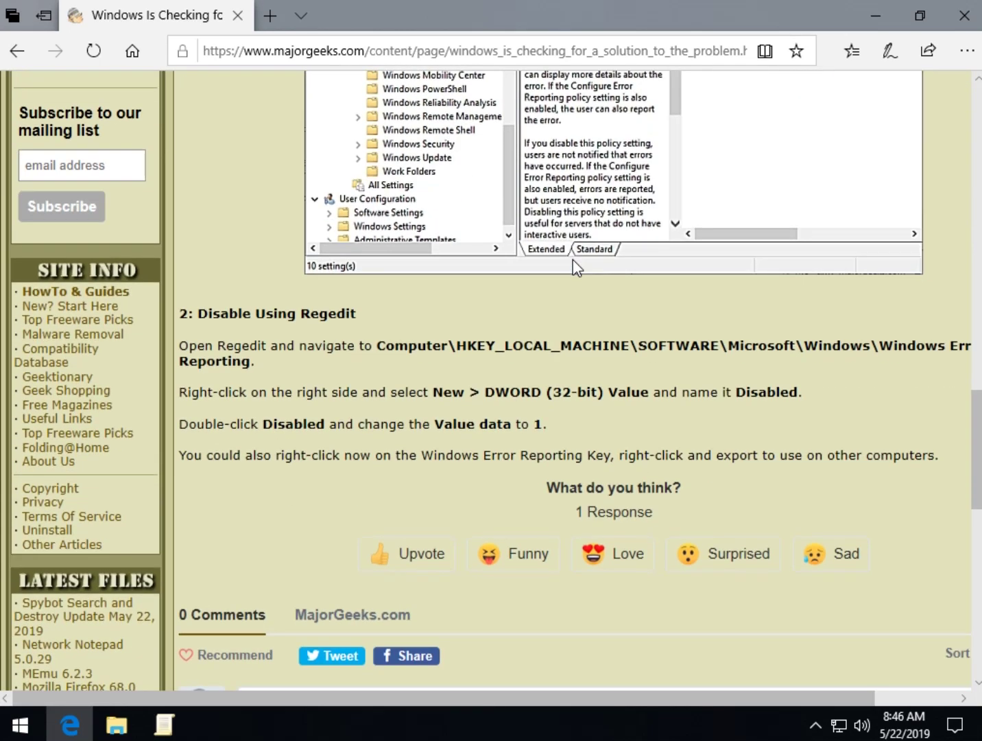
scroll(573, 262, down, 1)
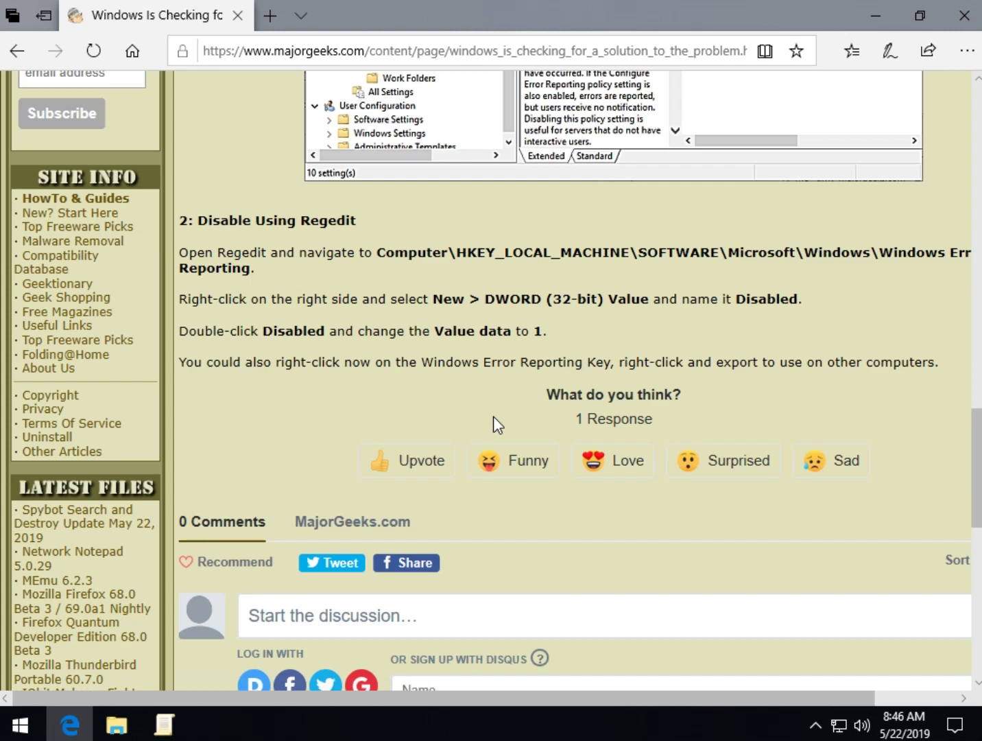
- Launch Registry Editor via Run with regedit and allow it to make changes
key(super+r)
text(r)
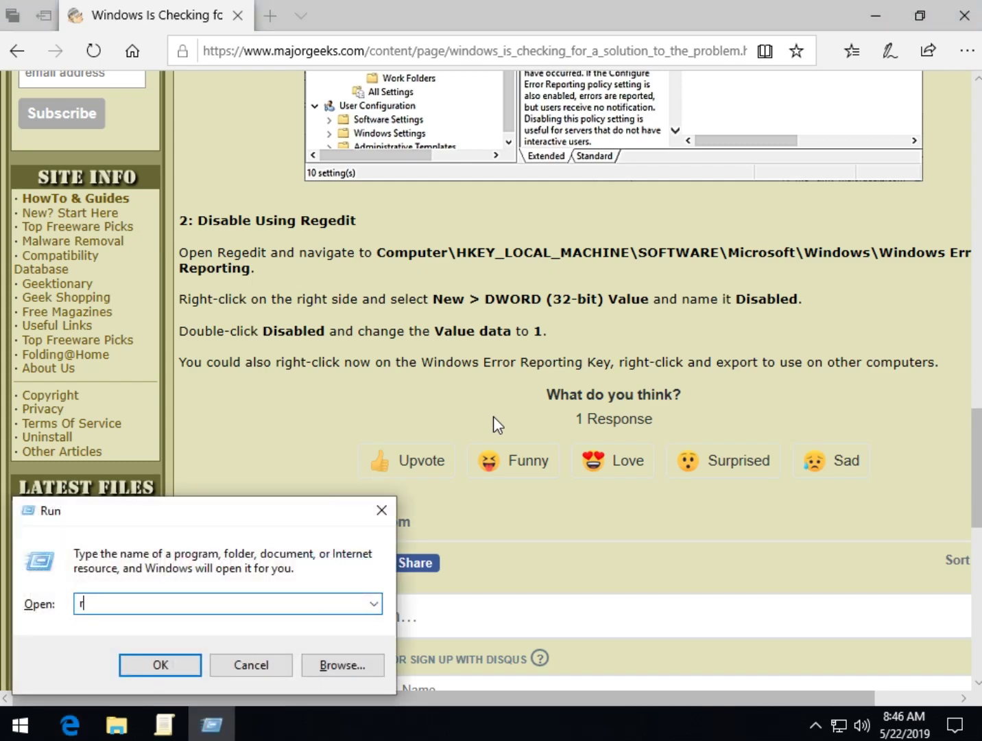
text(egedit)
key(Return)
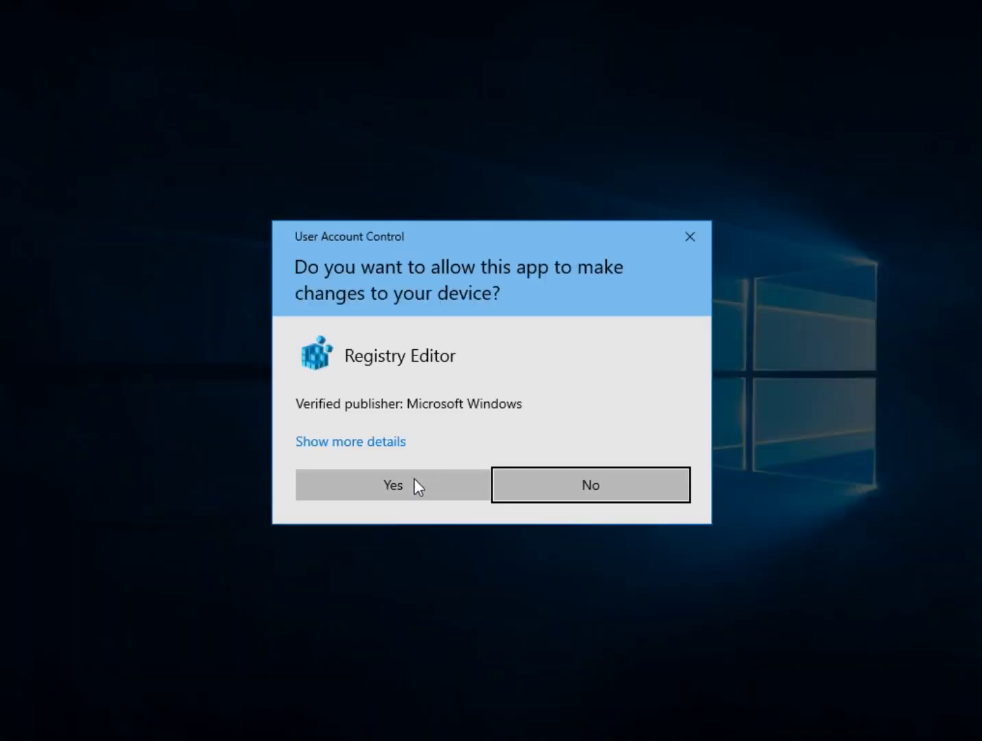
click(412, 485)
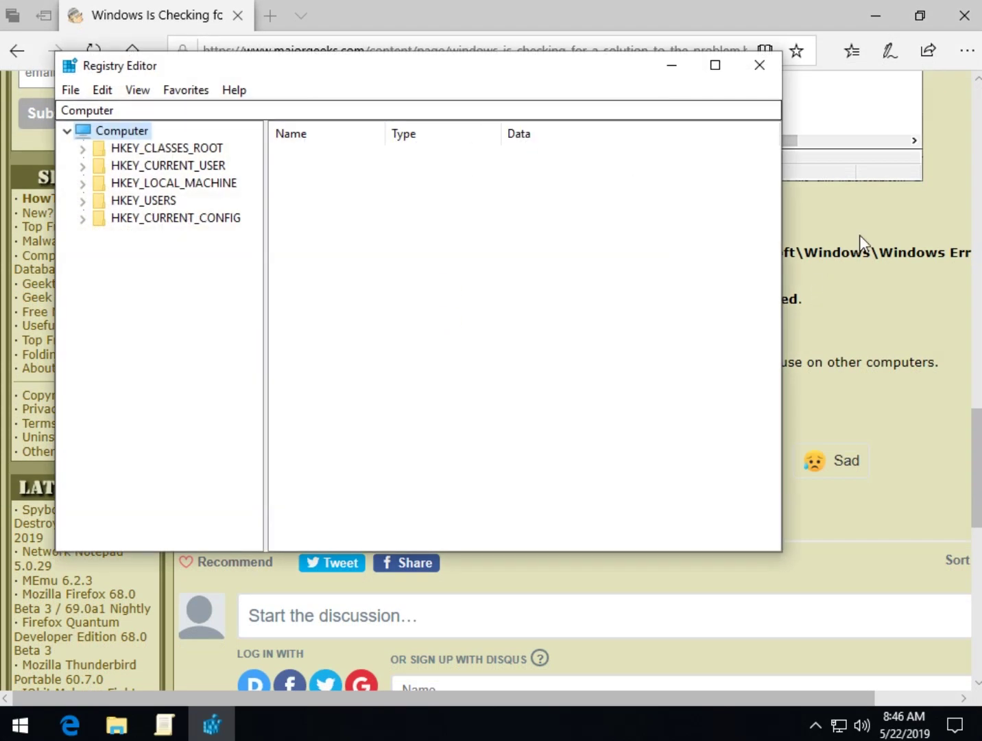
- Copy the Windows Error Reporting registry path from the article's Regedit section
click(747, 249)
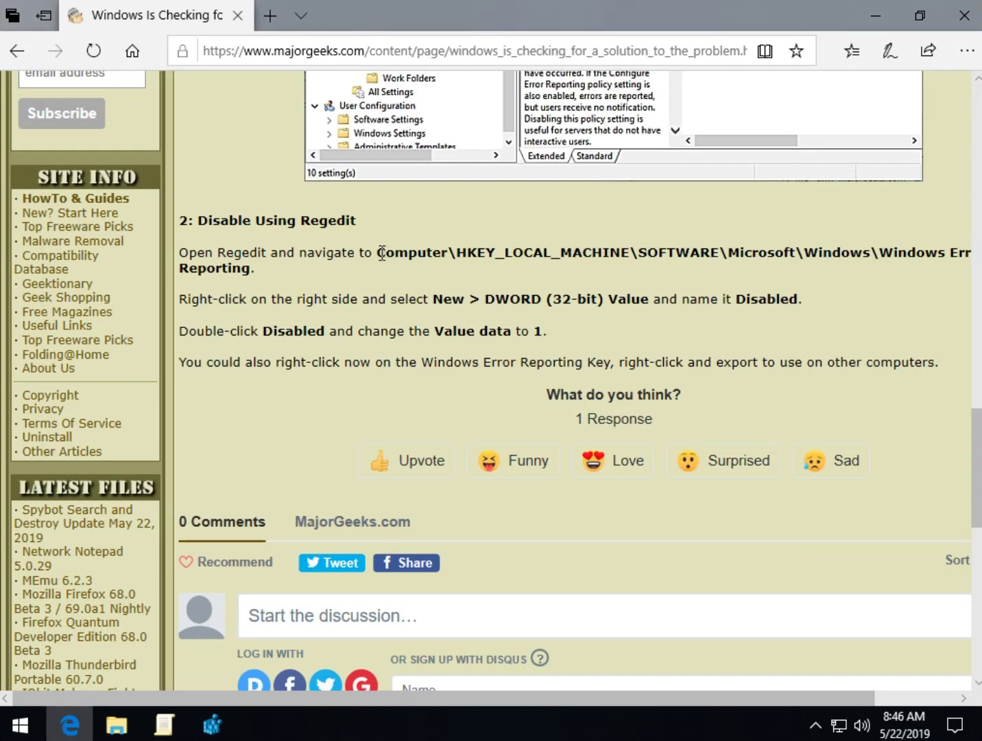
drag(374, 253, 251, 269)
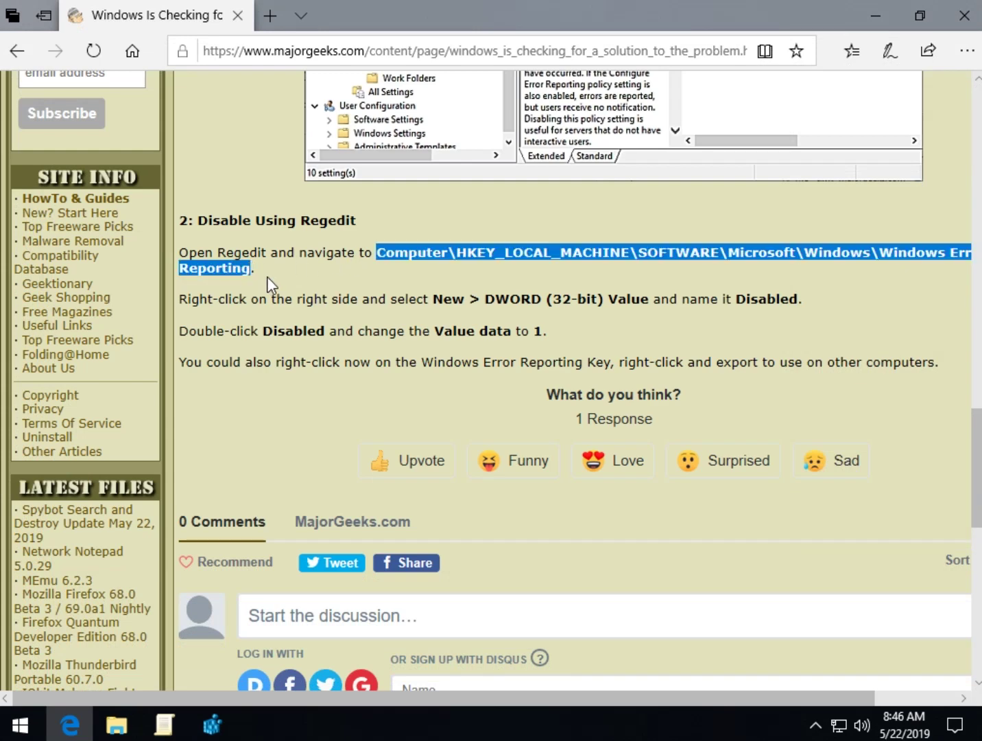
right_click(233, 266)
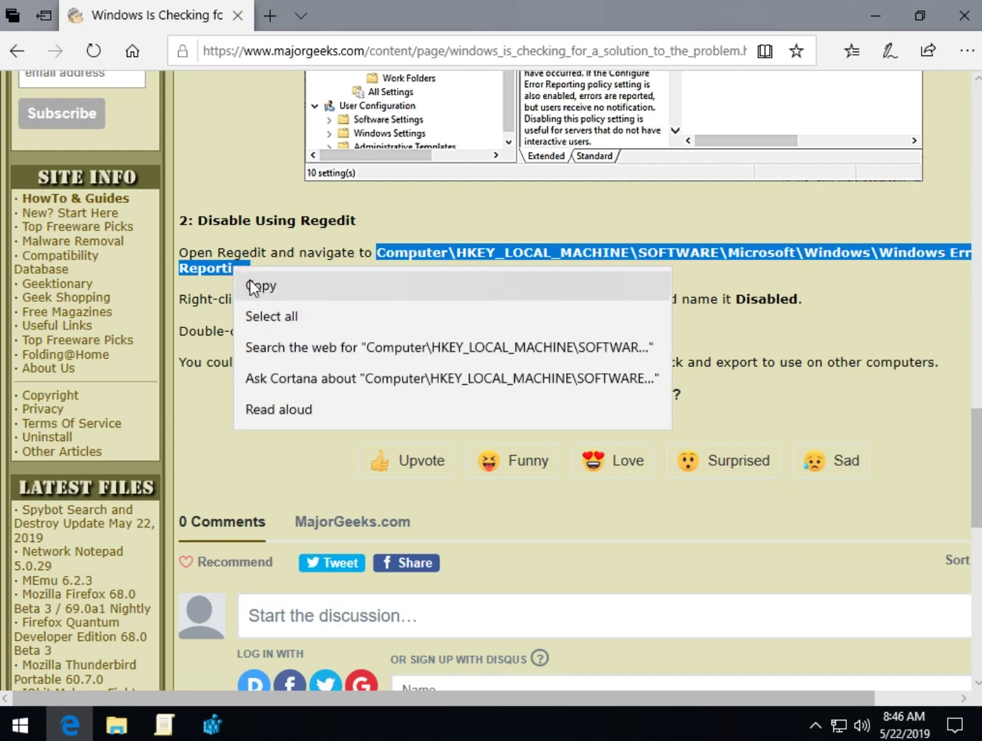
click(249, 281)
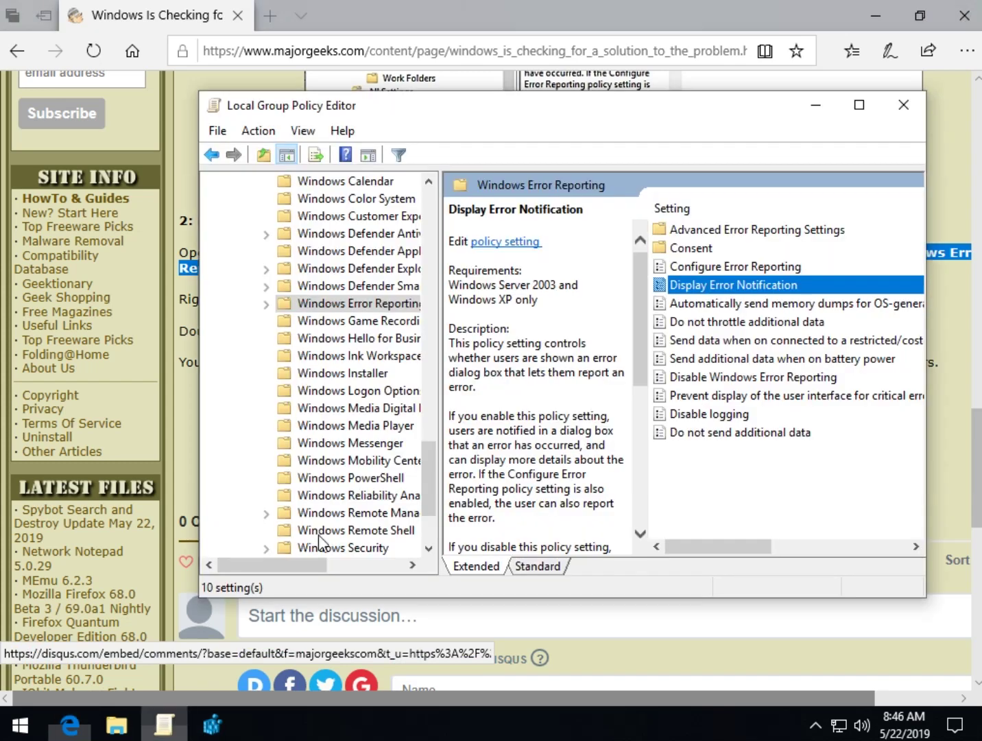
- Close Group Policy Editor and paste the path into Registry Editor's address bar to open the key
click(165, 724)
click(900, 111)
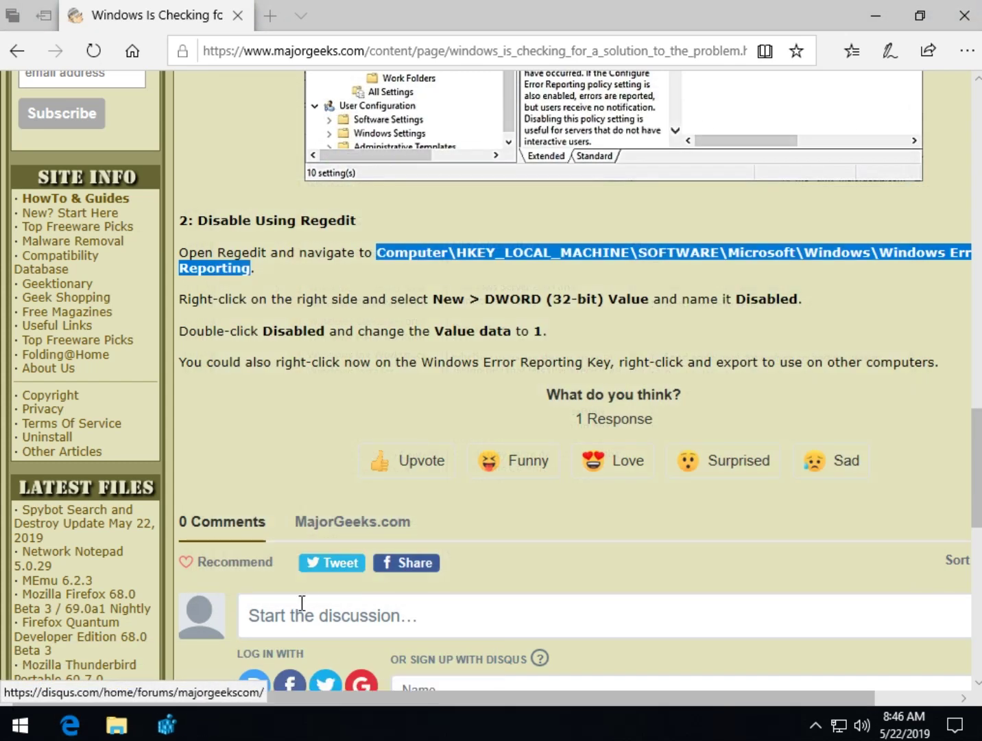
click(180, 721)
click(76, 110)
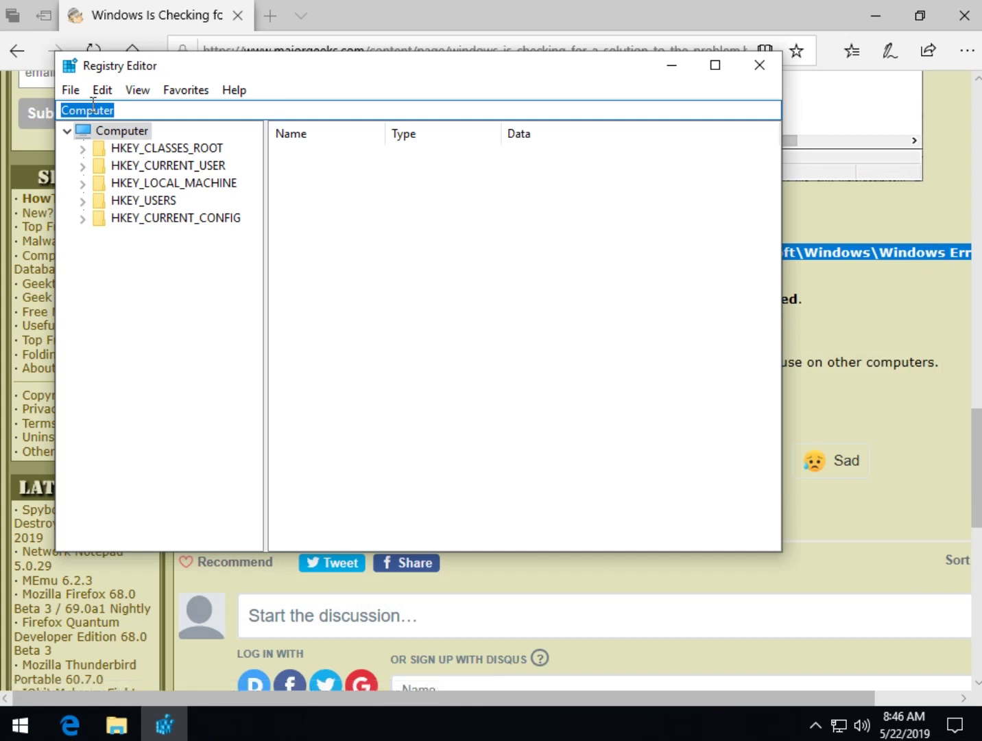
key(ctrl+v)
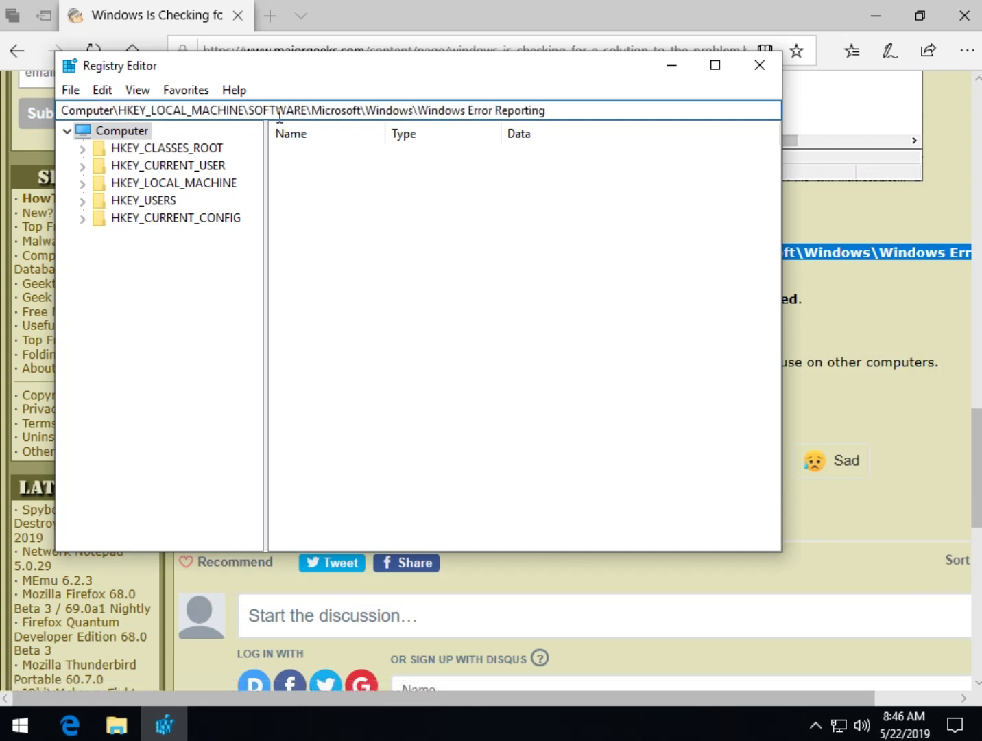
key(Return)
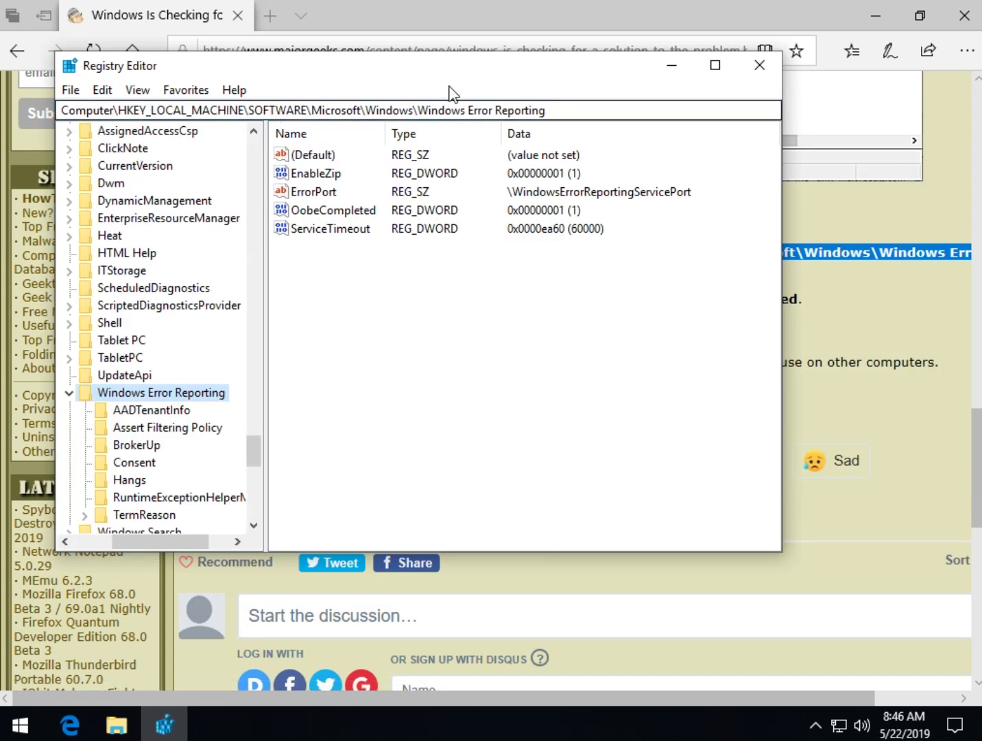
- Export the Windows Error Reporting key as whatever.reg into Documents
drag(486, 69, 583, 38)
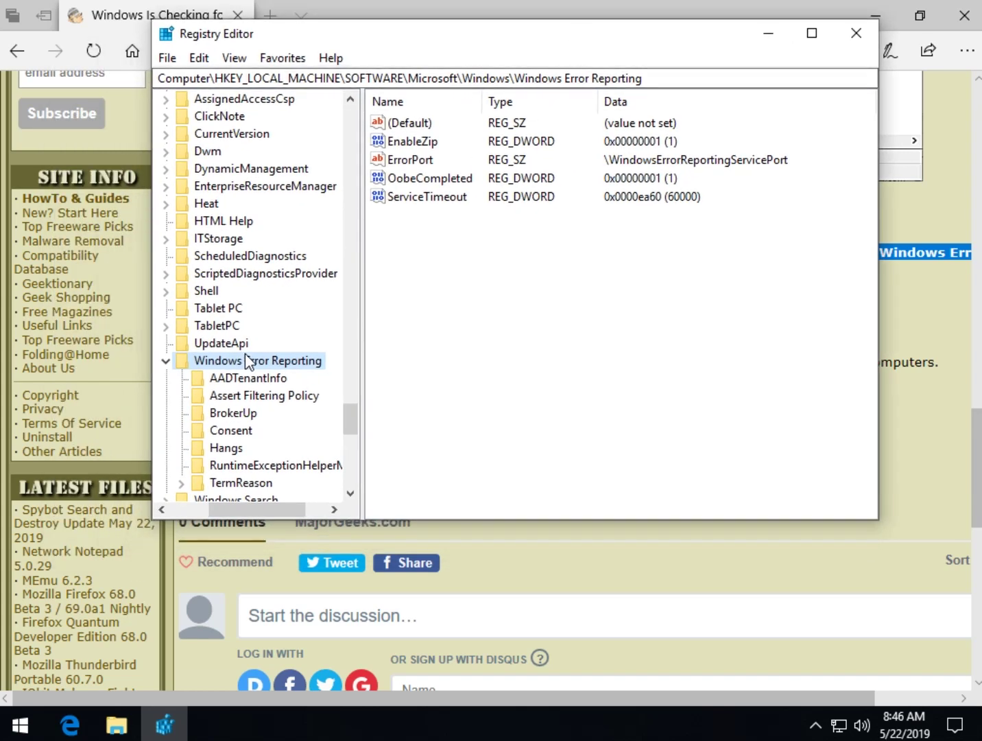
right_click(264, 361)
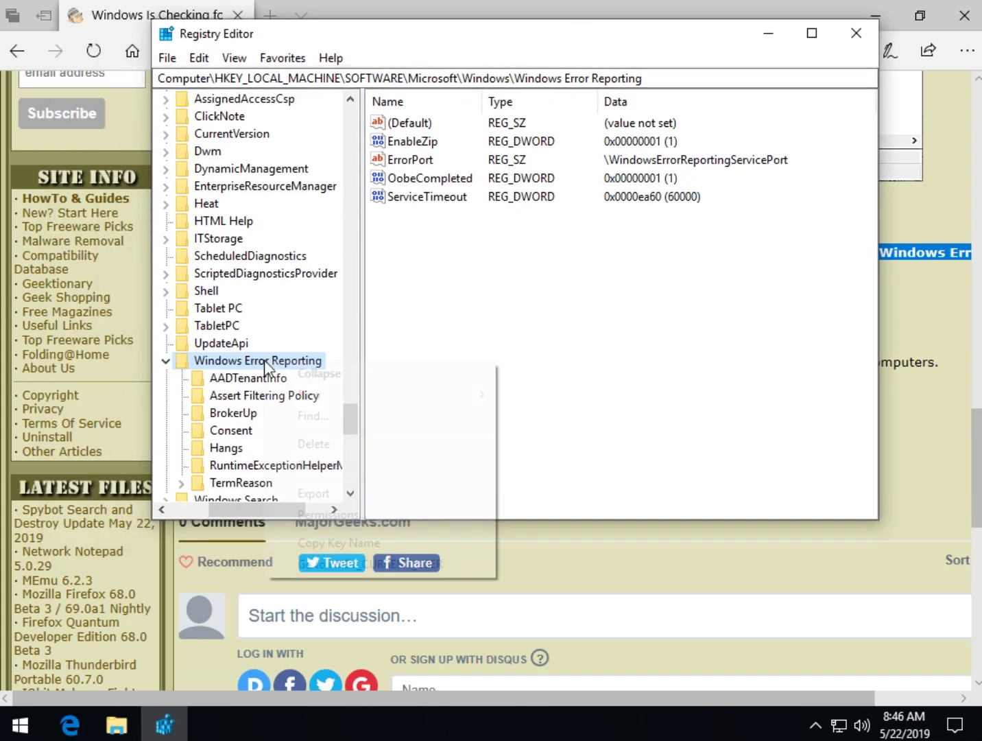
click(320, 493)
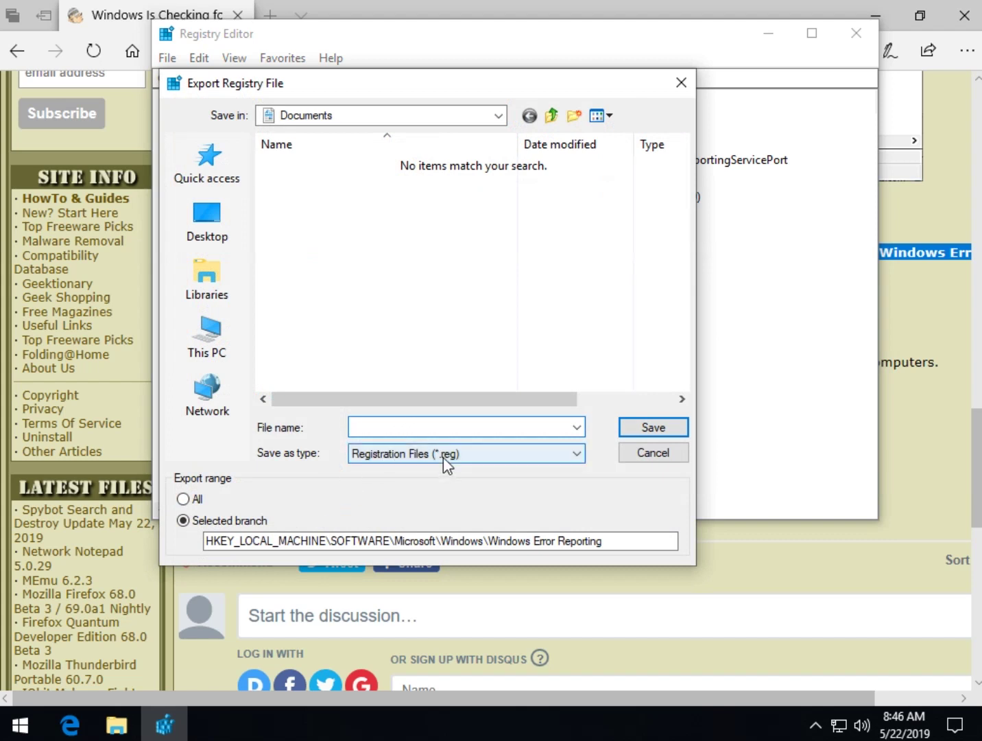
text(whatever.reg)
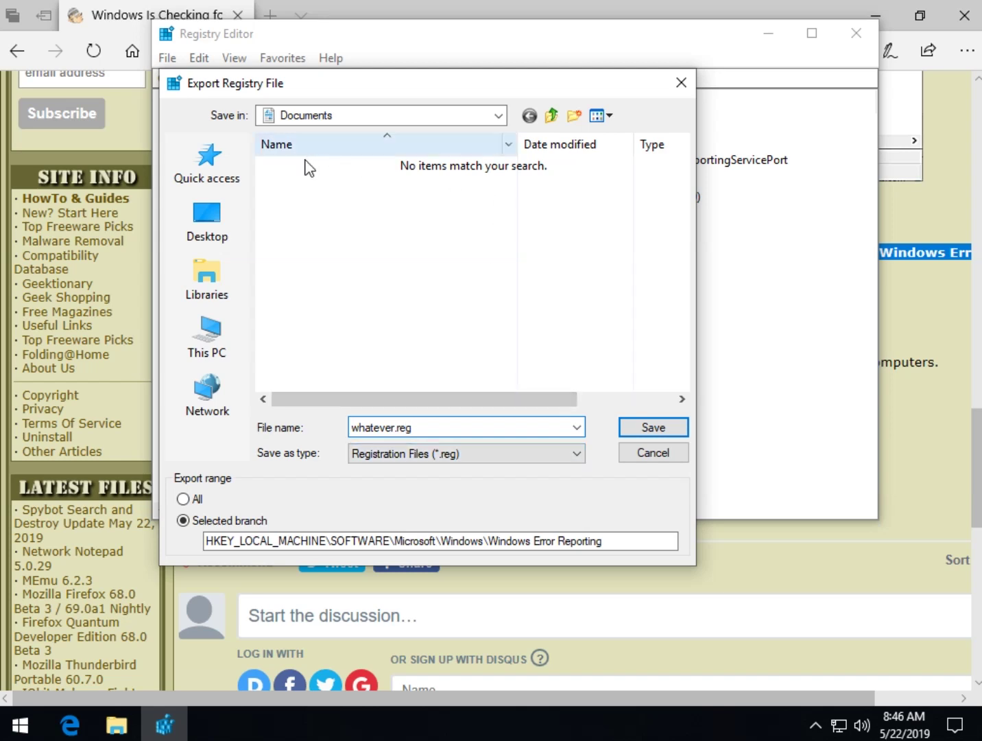
click(632, 426)
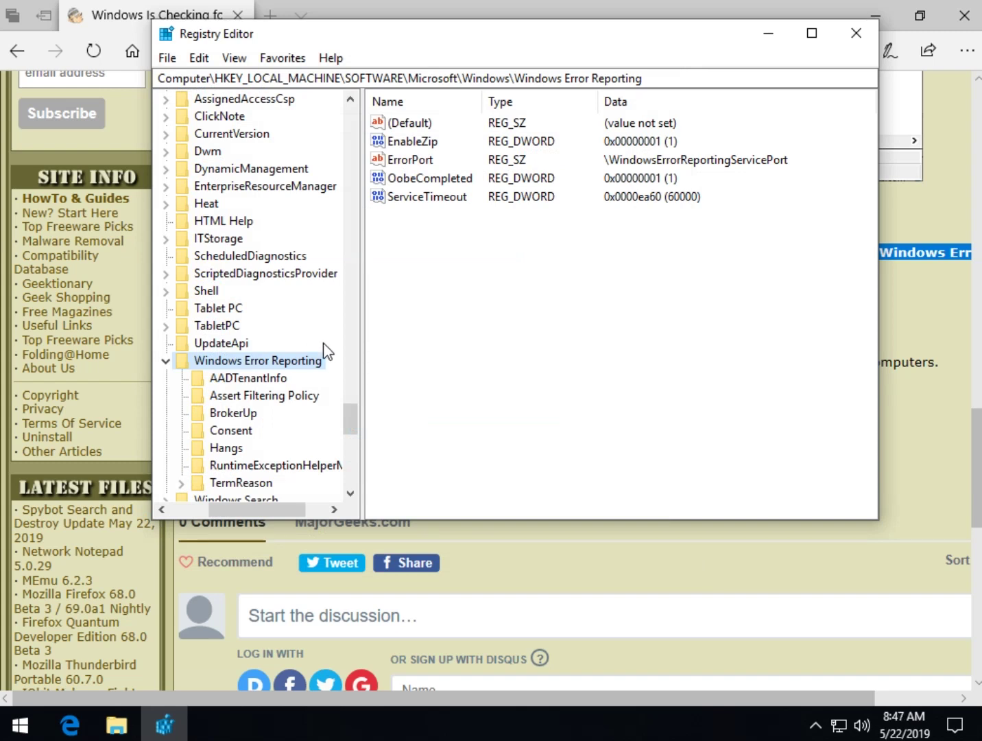
- Open whatever.reg from Documents, decline merging it into the registry, and return to the article
click(117, 726)
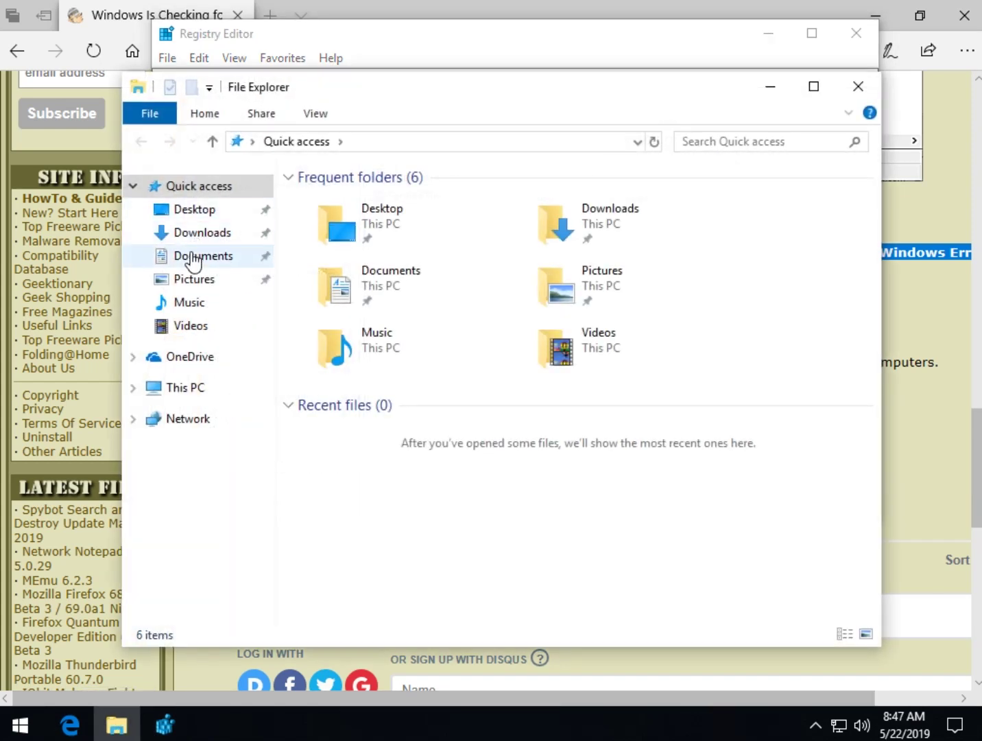
click(195, 256)
click(353, 202)
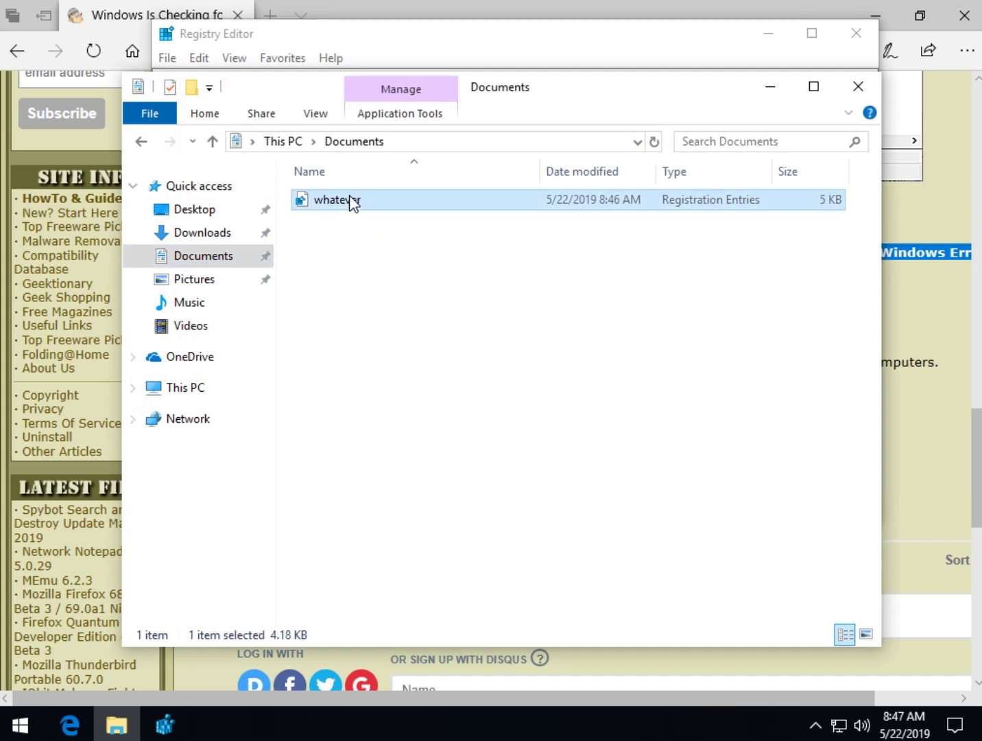
double_click(356, 204)
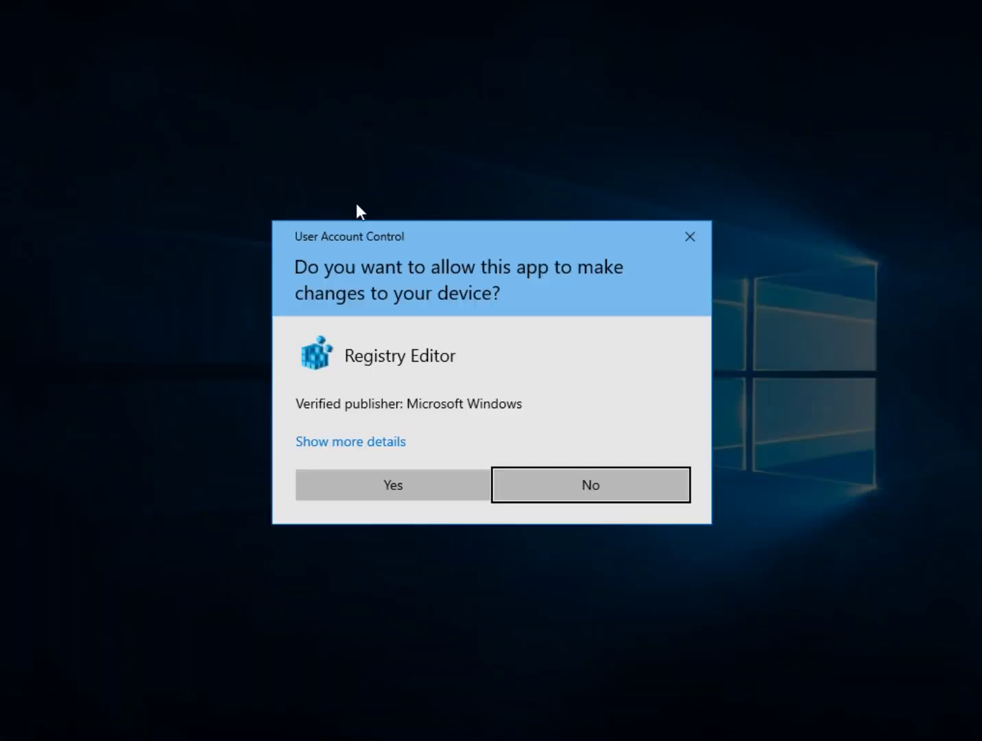
click(476, 493)
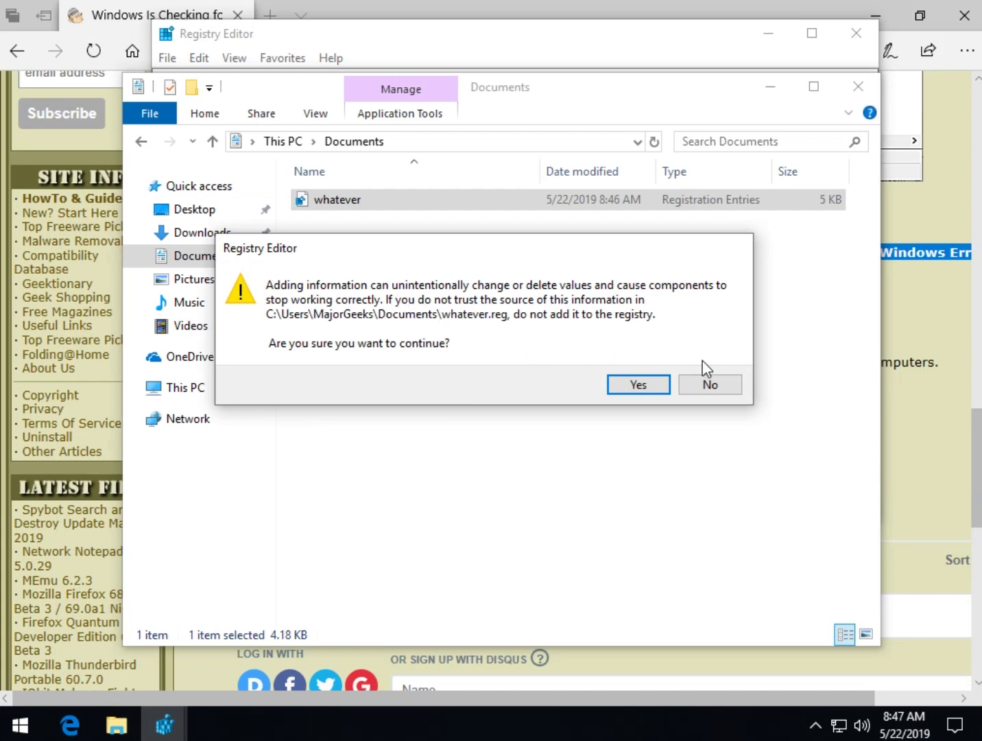
click(706, 382)
click(854, 89)
click(520, 555)
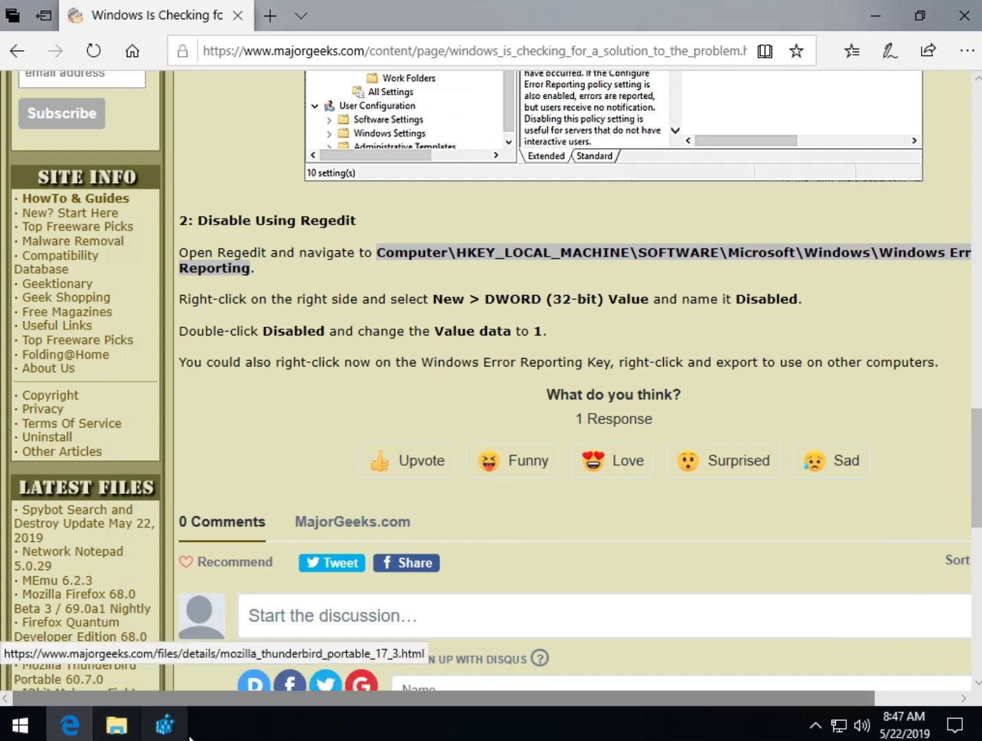
- Create a new DWORD (32-bit) value named Disabled under Windows Error Reporting
click(164, 724)
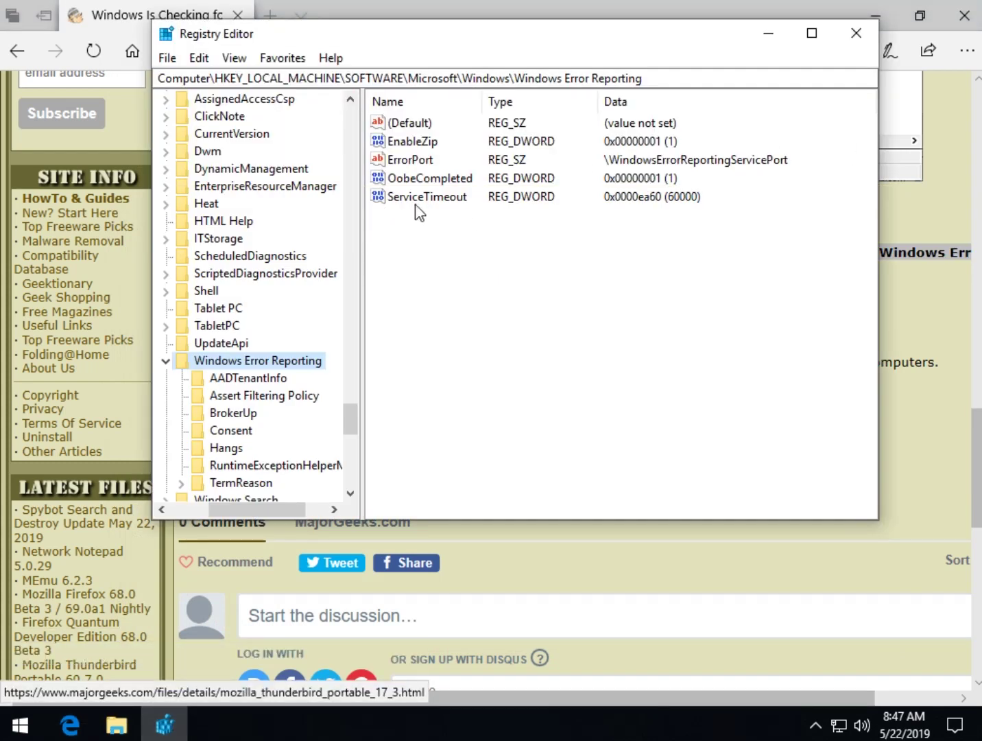
right_click(460, 248)
mouse_move(500, 264)
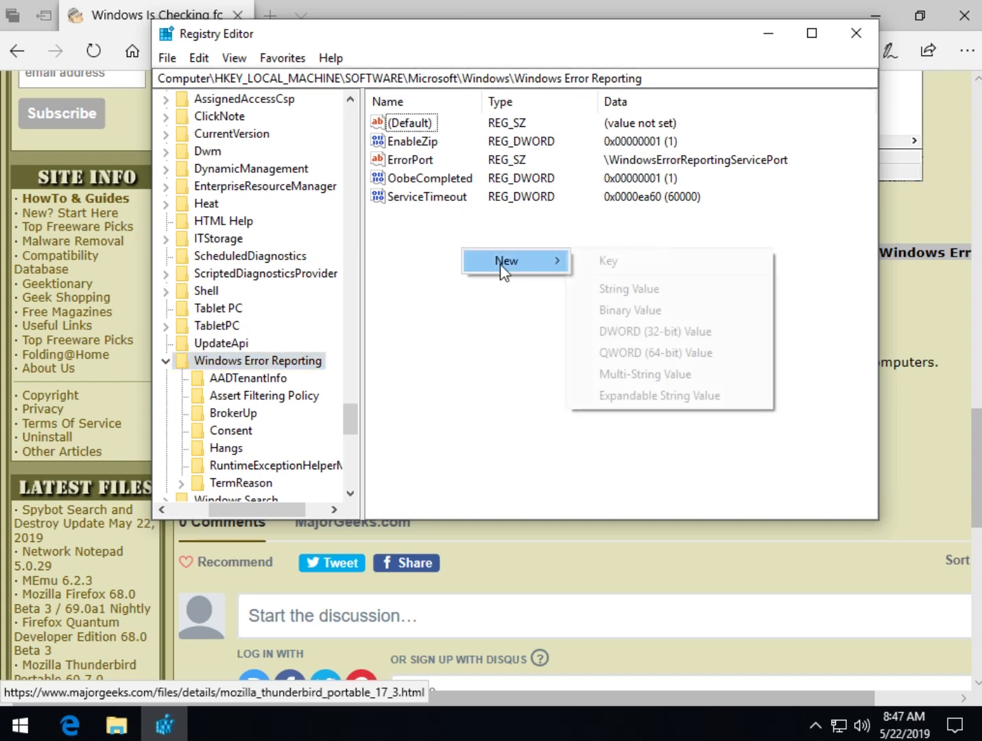
click(731, 343)
text(Disabled)
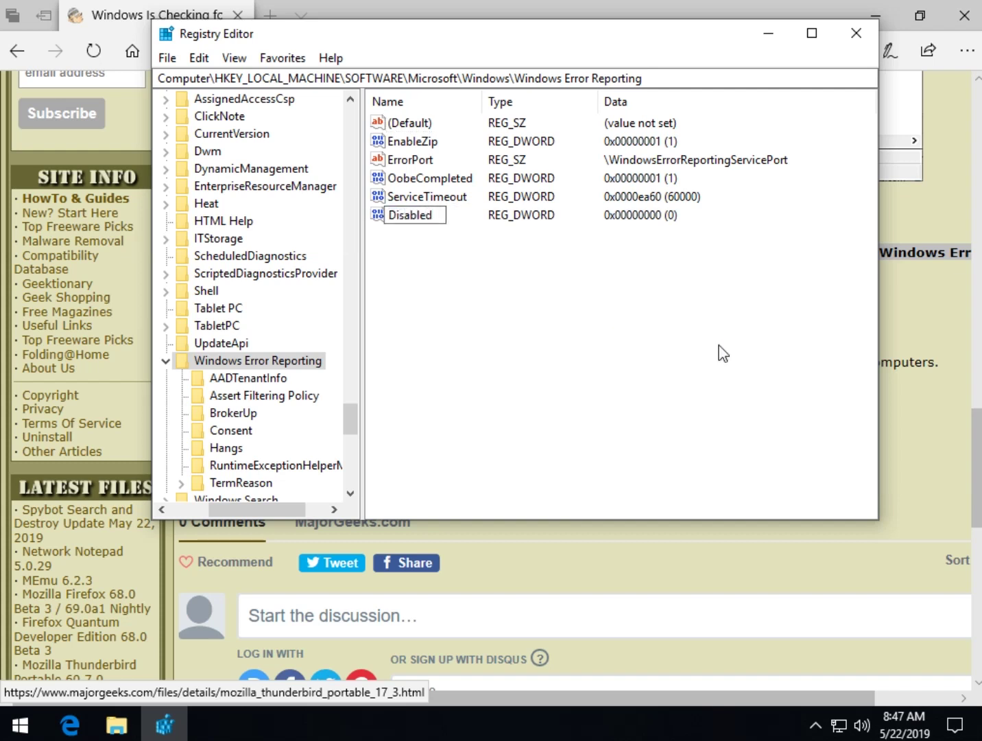
key(Return)
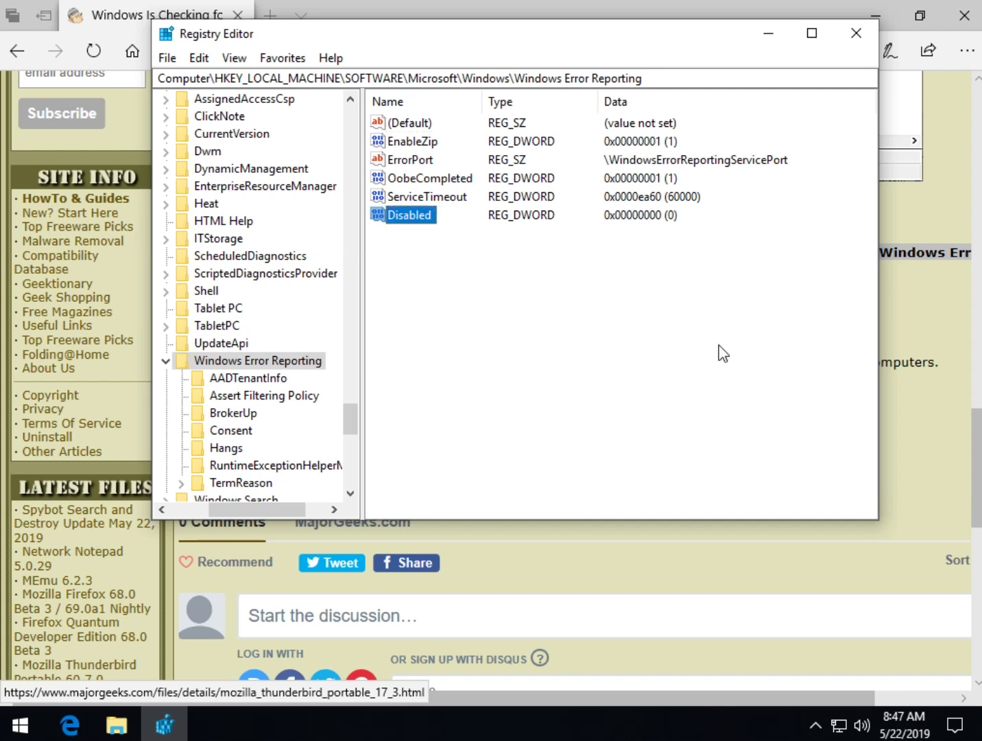
- Set the Disabled value's data to 1
double_click(410, 214)
text(1)
click(401, 273)
key(alt+Tab)
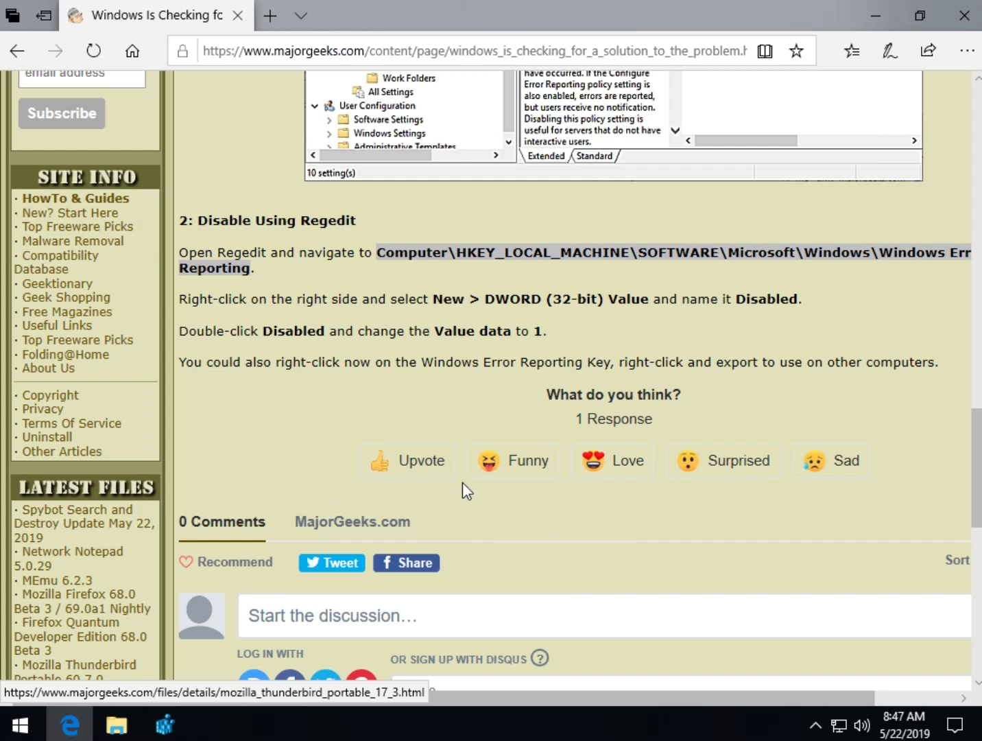
click(165, 725)
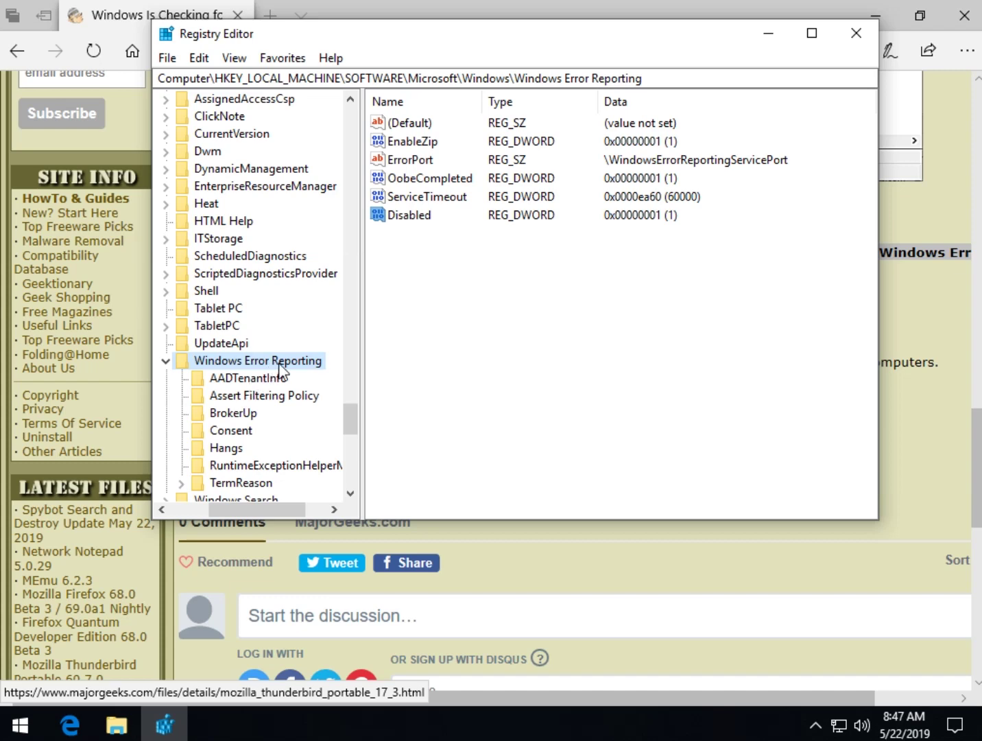
- Export the Windows Error Reporting key to Documents as 'disable error reporting.reg'
right_click(280, 363)
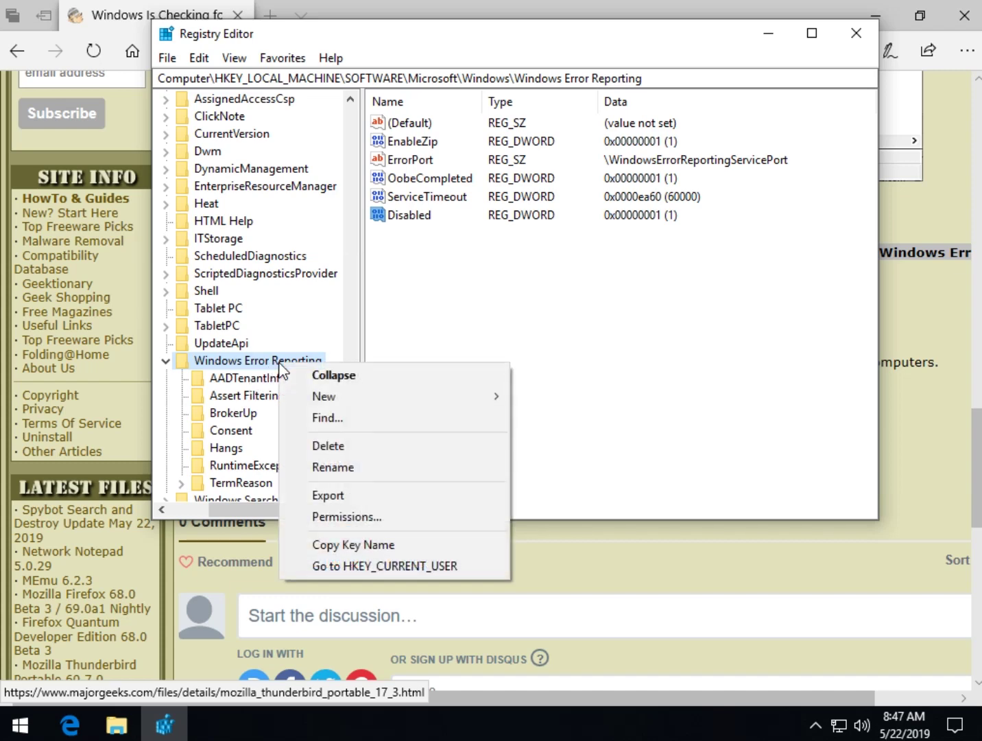
click(337, 494)
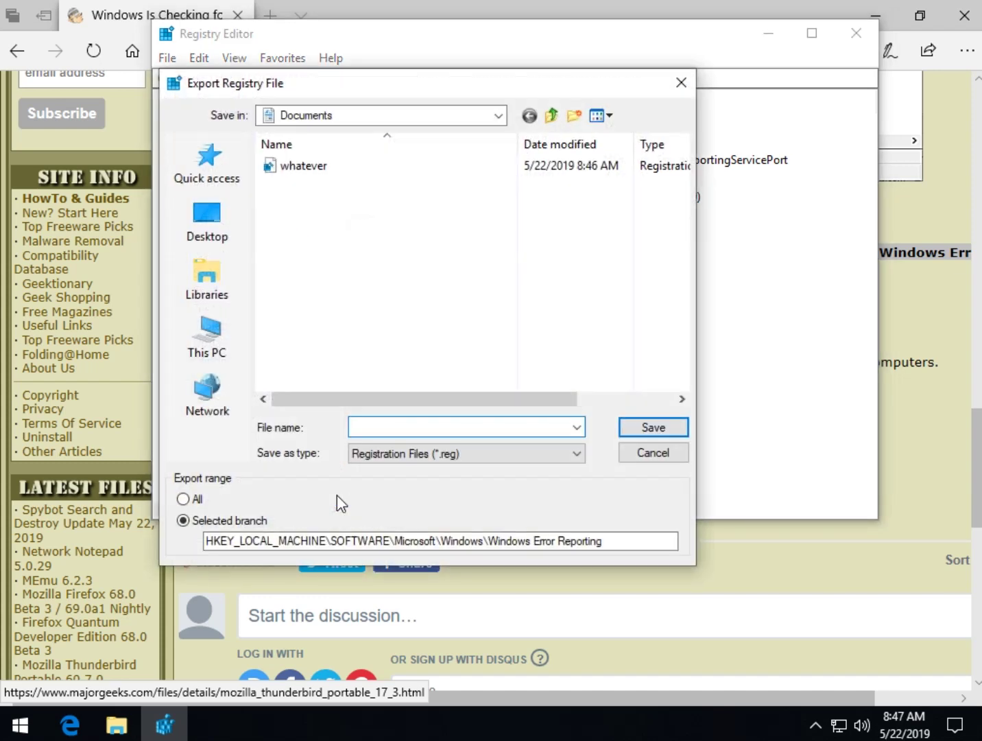
text(did)
text(sab)
text(le error report)
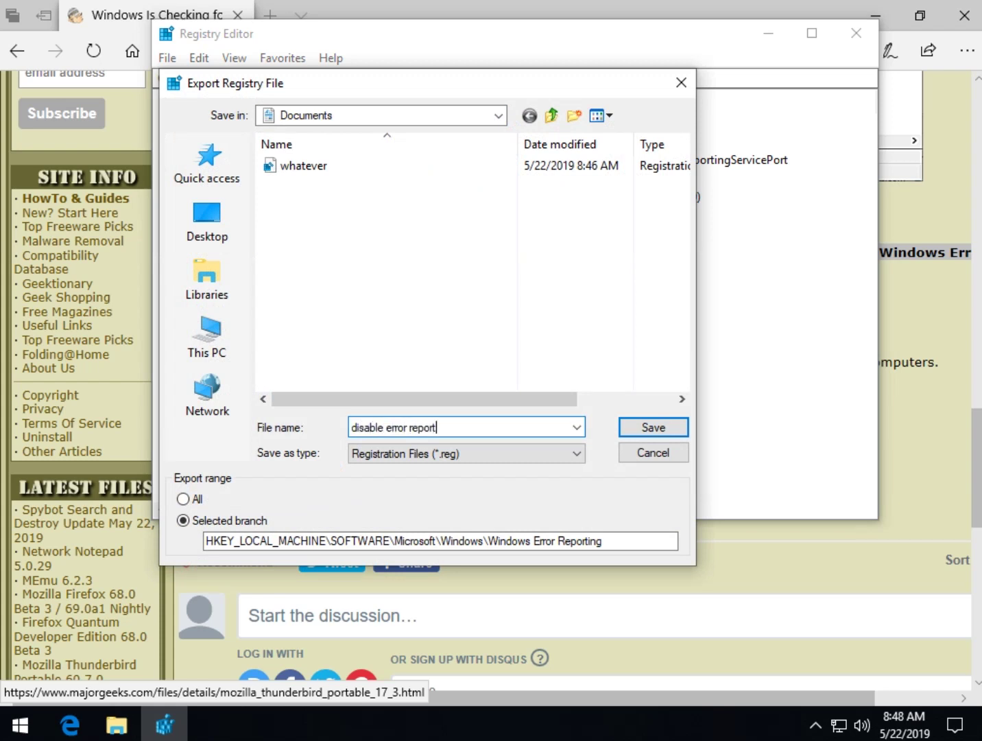
text(ing.re)
key(BackSpace)
key(BackSpace)
key(BackSpace)
text(.reg)
key(Return)
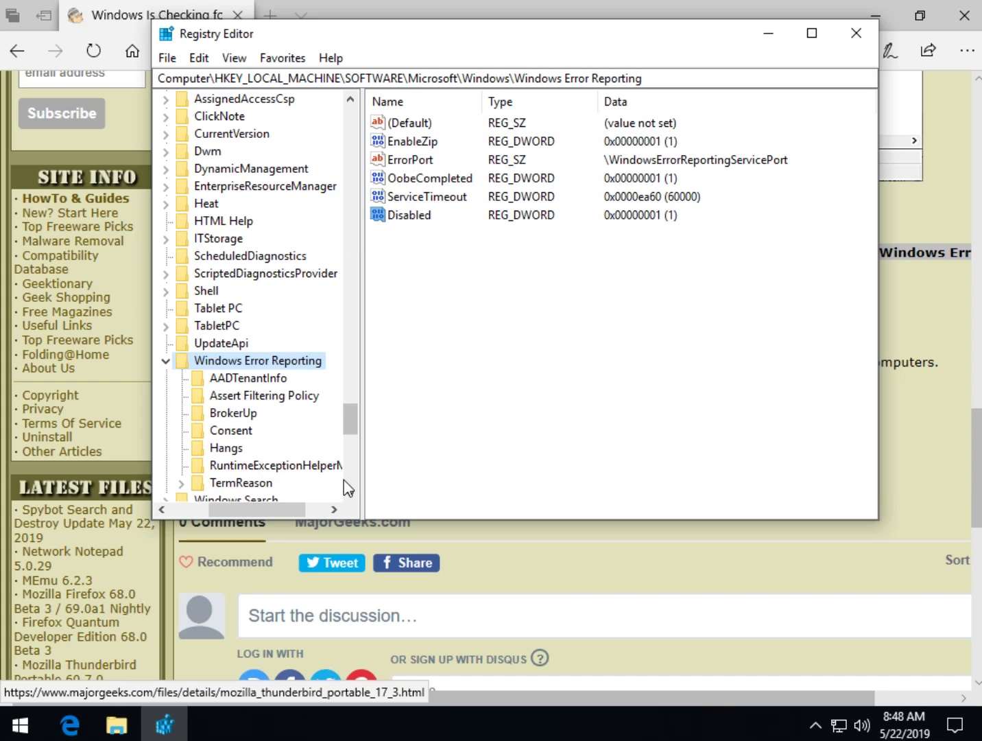
- Collapse the Windows Error Reporting key, close Registry Editor, and scroll the article to the top
click(168, 362)
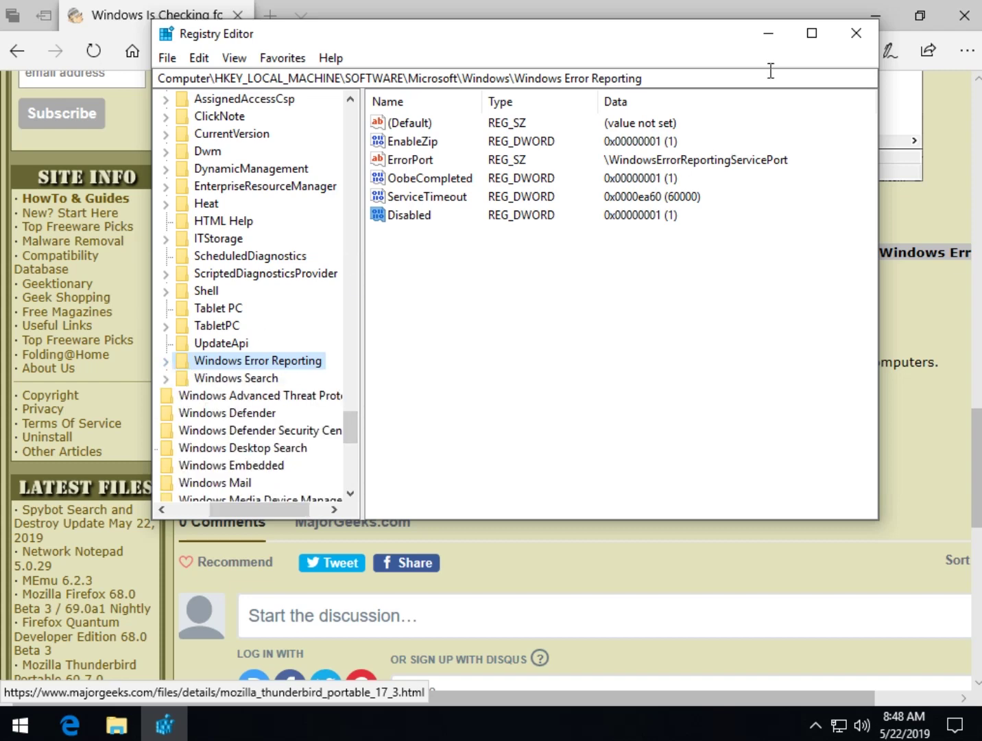
click(858, 28)
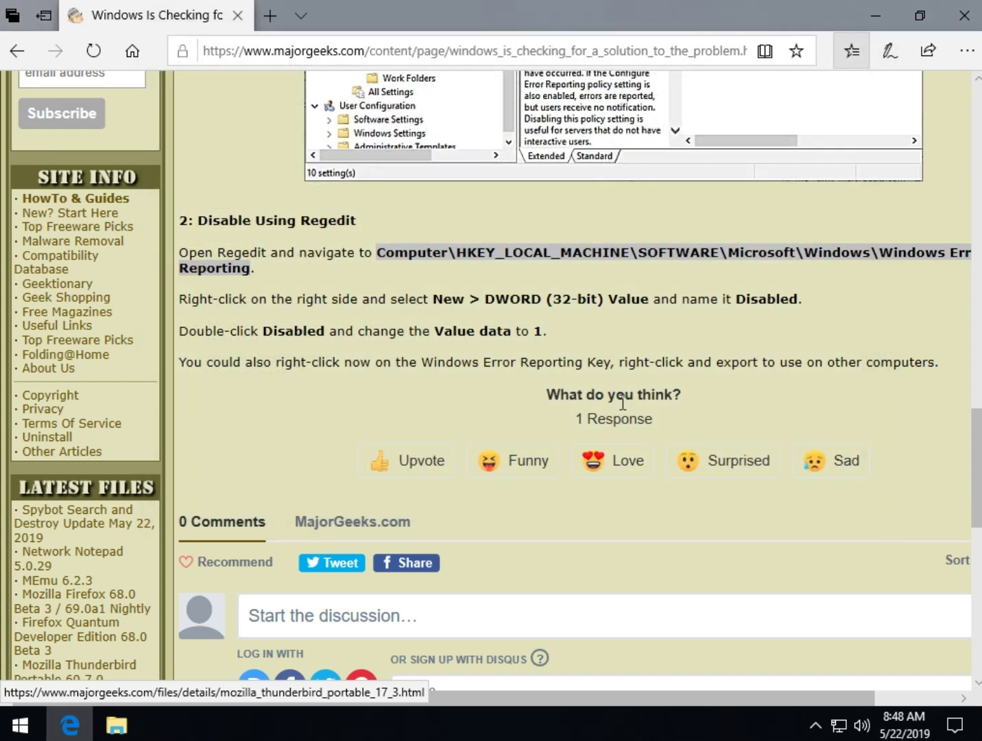
scroll(621, 405, up, 20)
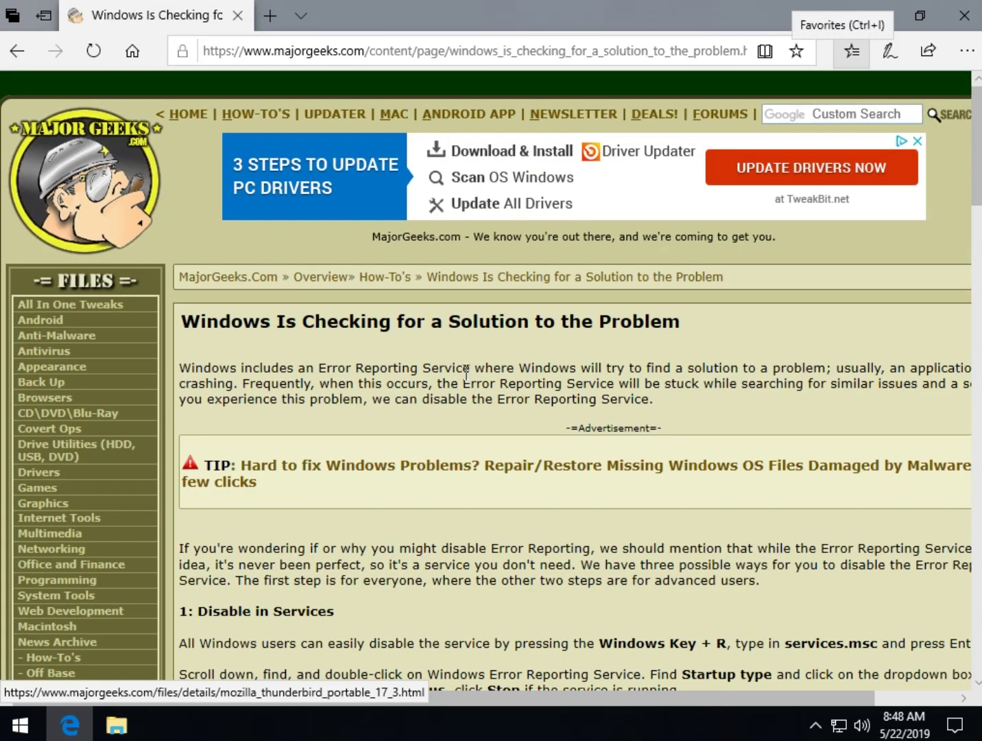